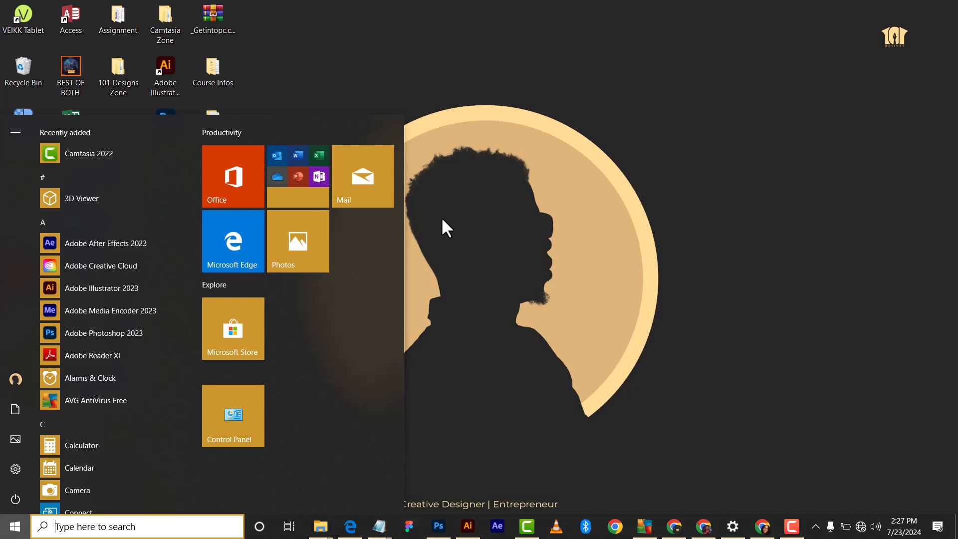
Step: Search Windows for "control" and open the Control Panel
left_click(482, 345)
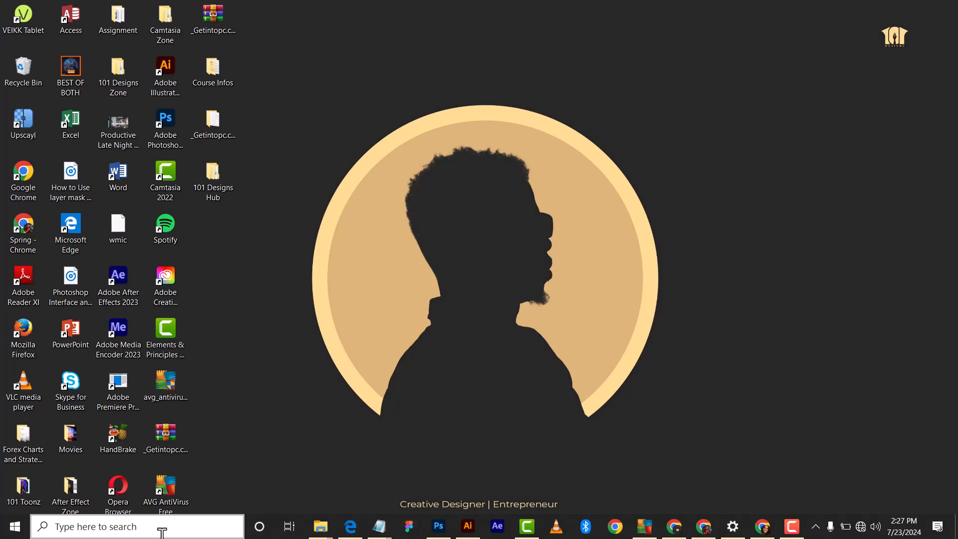
left_click(162, 529)
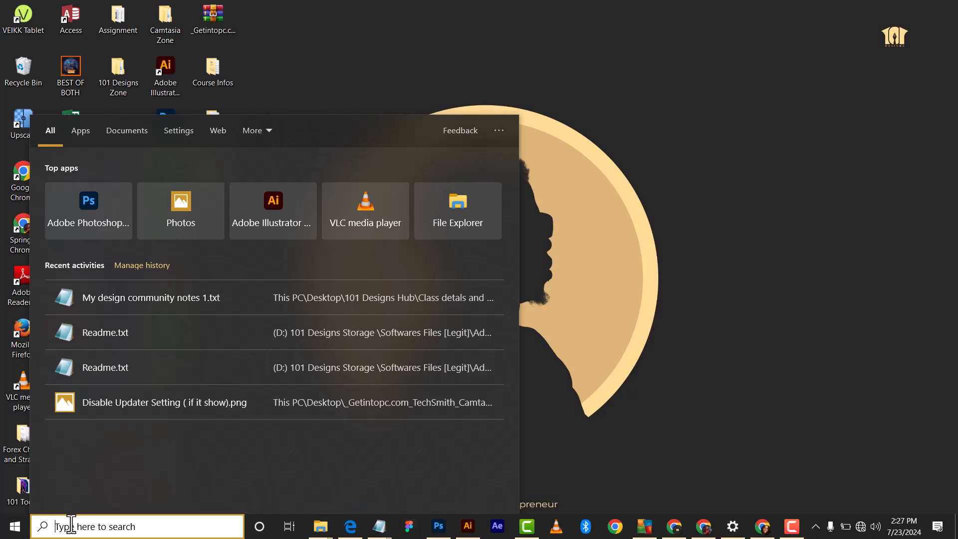
type("c")
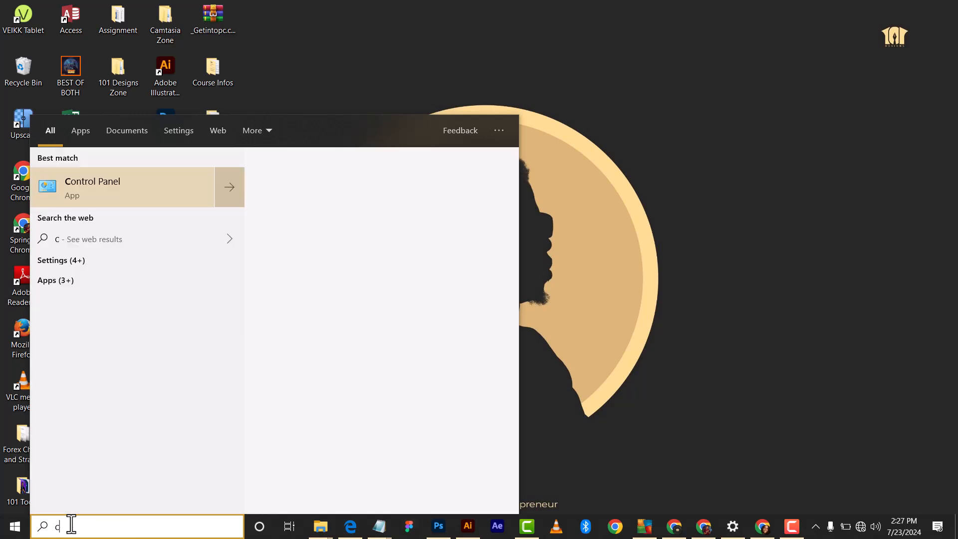
type("ontrol")
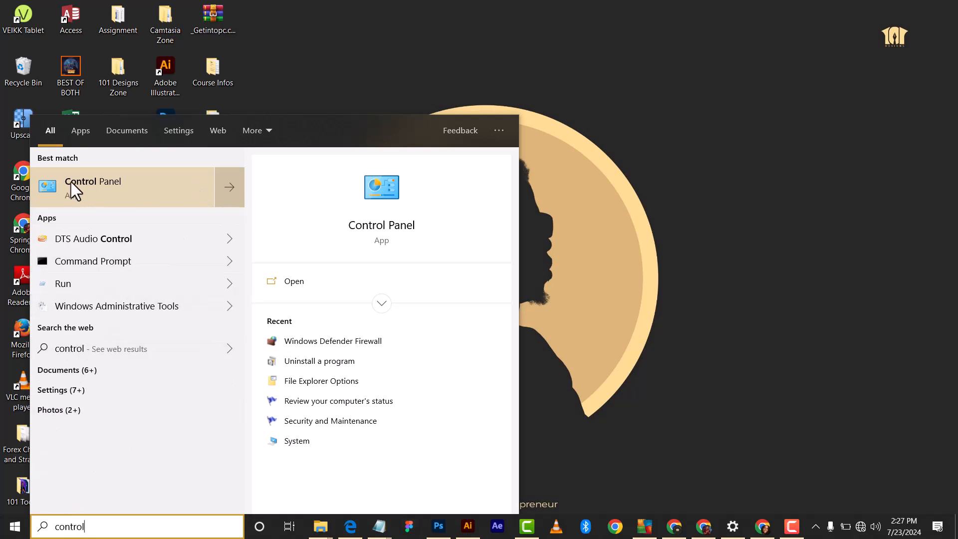
left_click(110, 184)
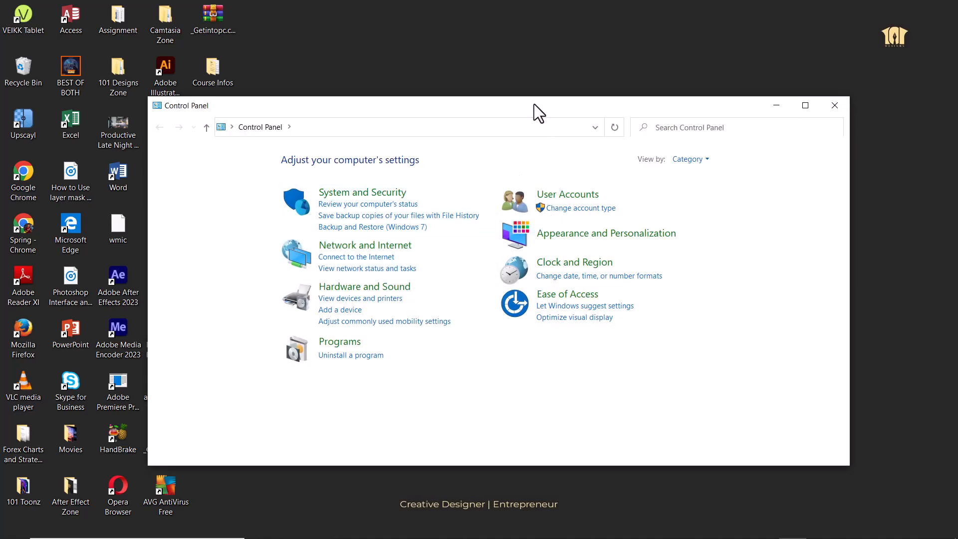
left_click_drag(532, 103, 507, 74)
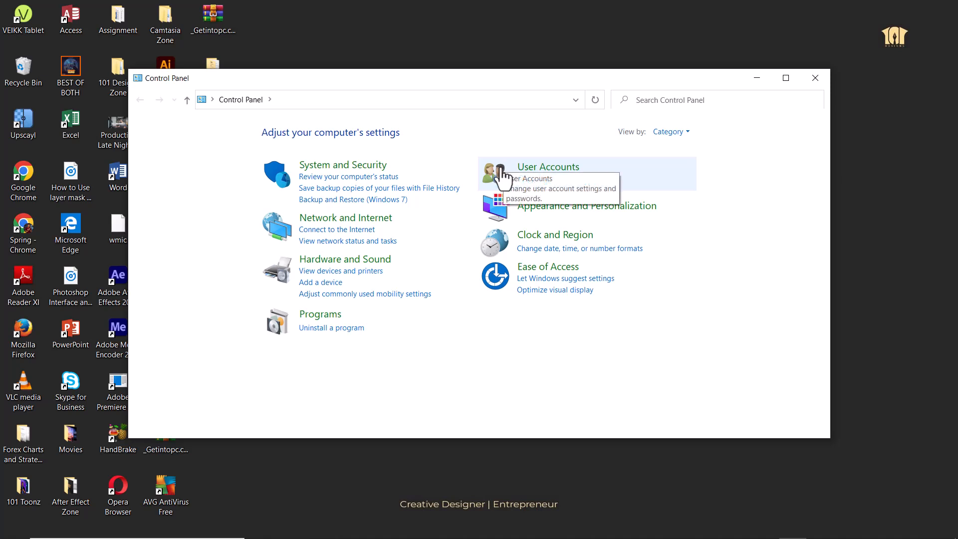
Step: Open the advanced settings of Windows Defender Firewall under System and Security and maximize the window
left_click(339, 172)
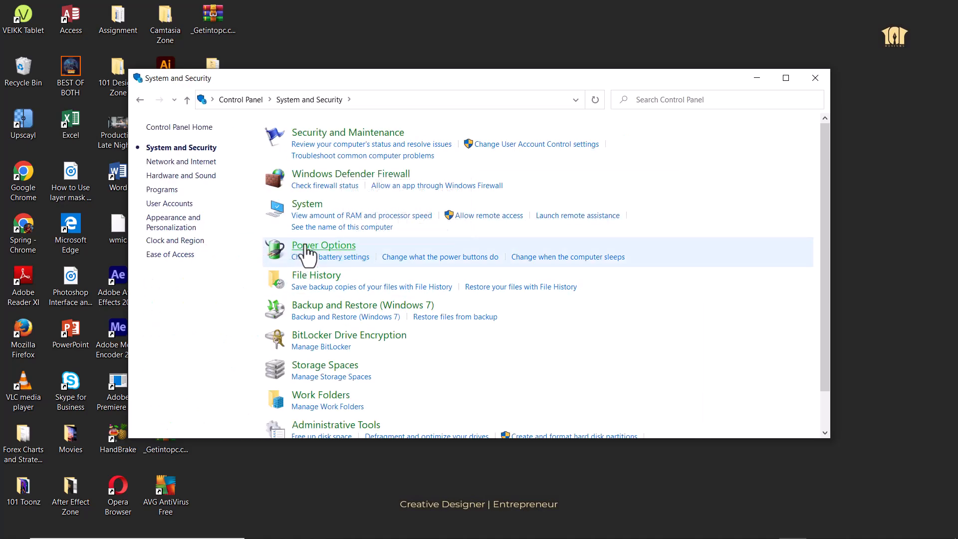
left_click(332, 180)
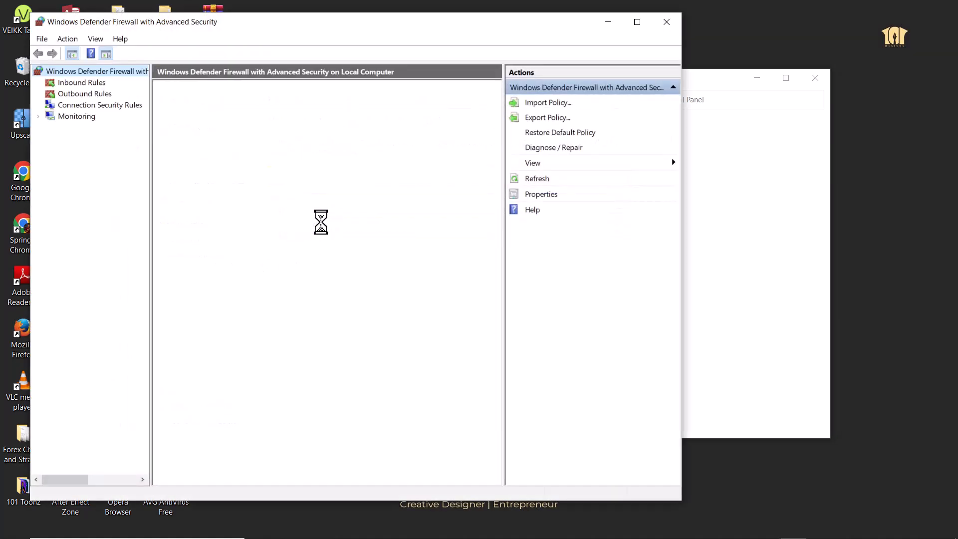
left_click_drag(442, 28, 499, 31)
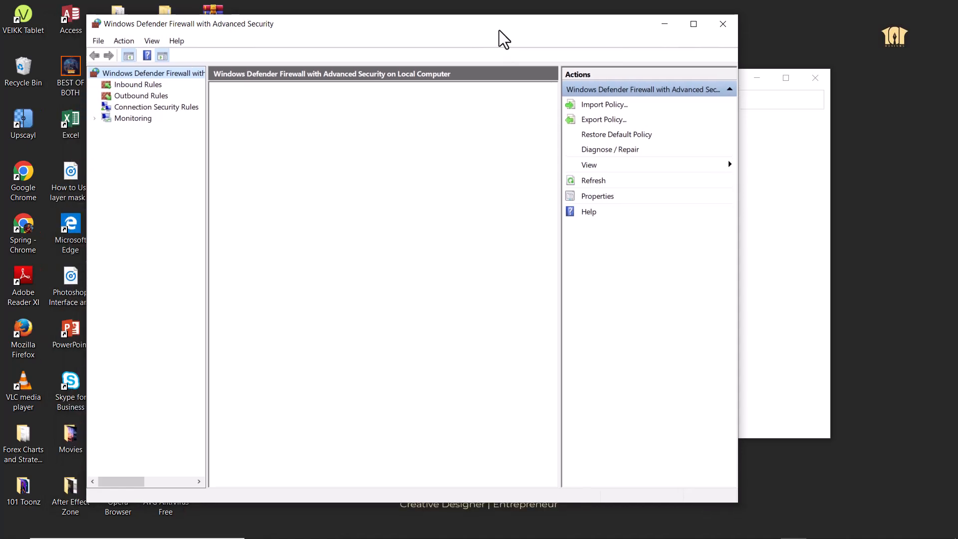
left_click(695, 25)
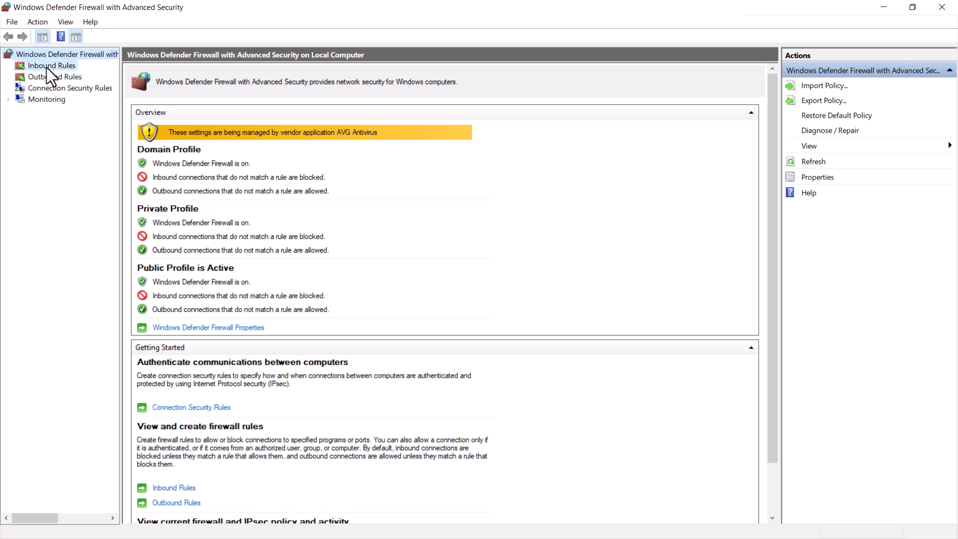
Step: Display the firewall's inbound rules and look through the existing entries and their actions
left_click(46, 66)
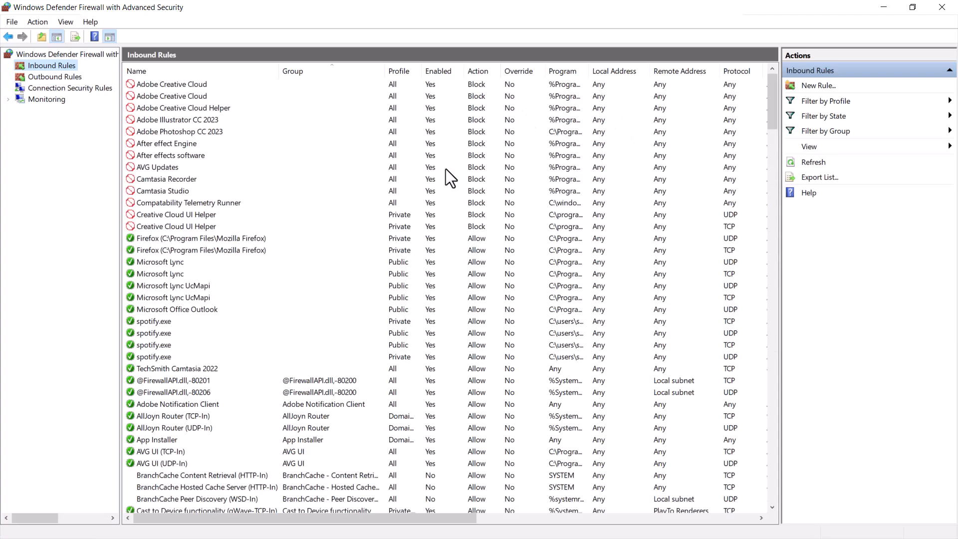
scroll(468, 160, "down", 1)
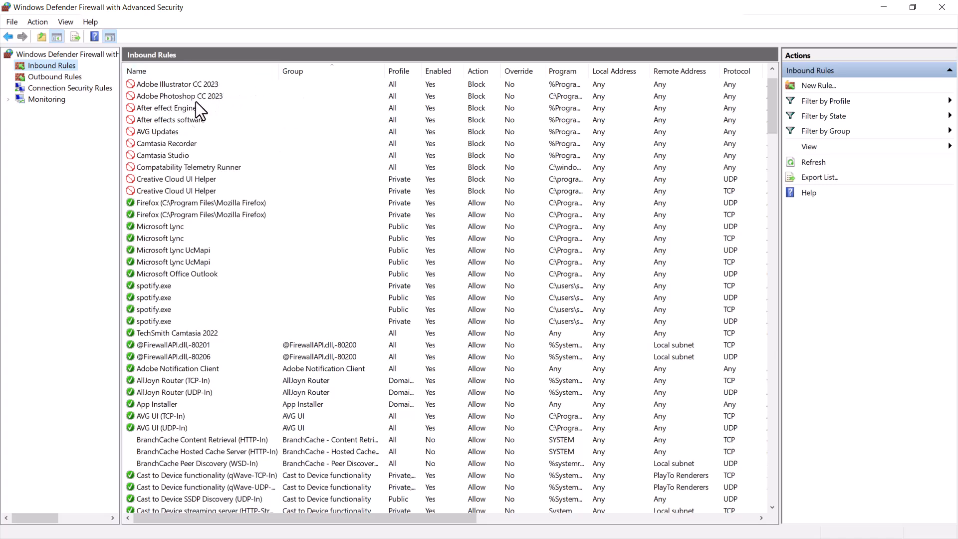
scroll(218, 118, "down", 3)
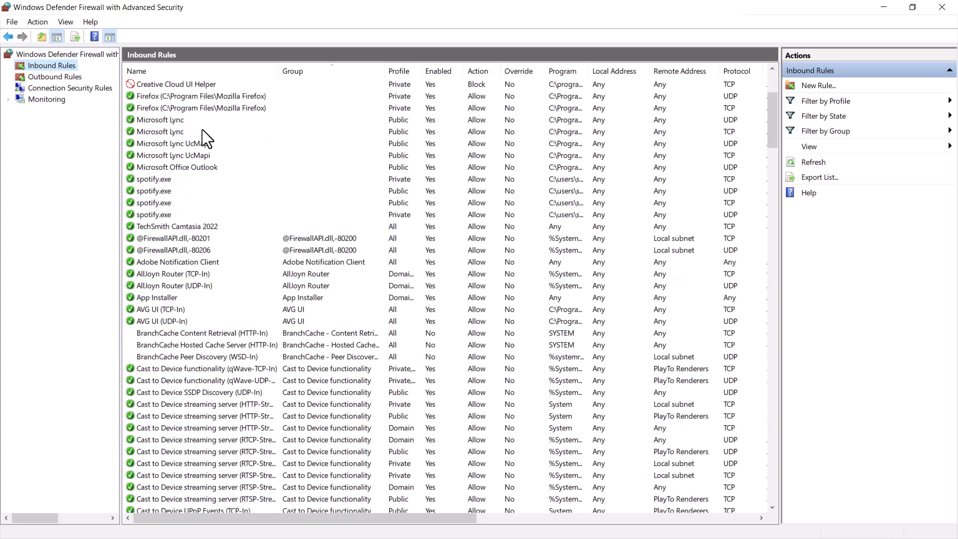
scroll(202, 130, "up", 1)
scroll(180, 134, "up", 3)
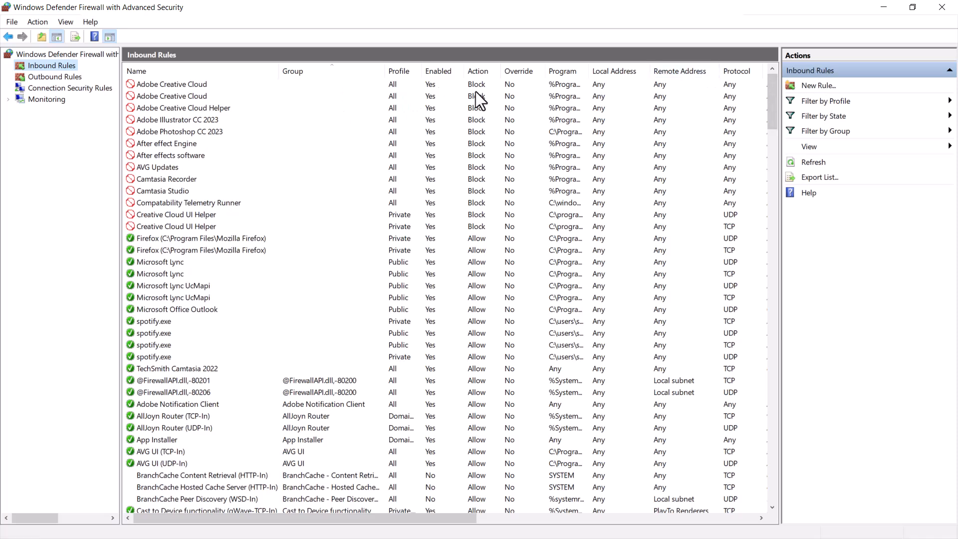
Step: Start a new inbound rule of type Program and browse to the Adobe folder in Program Files for its path
left_click(818, 85)
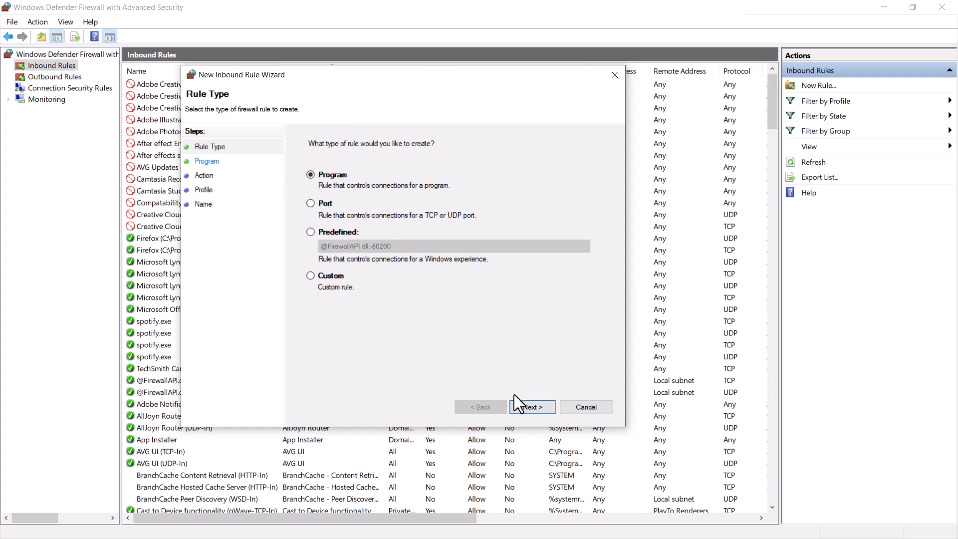
left_click(533, 407)
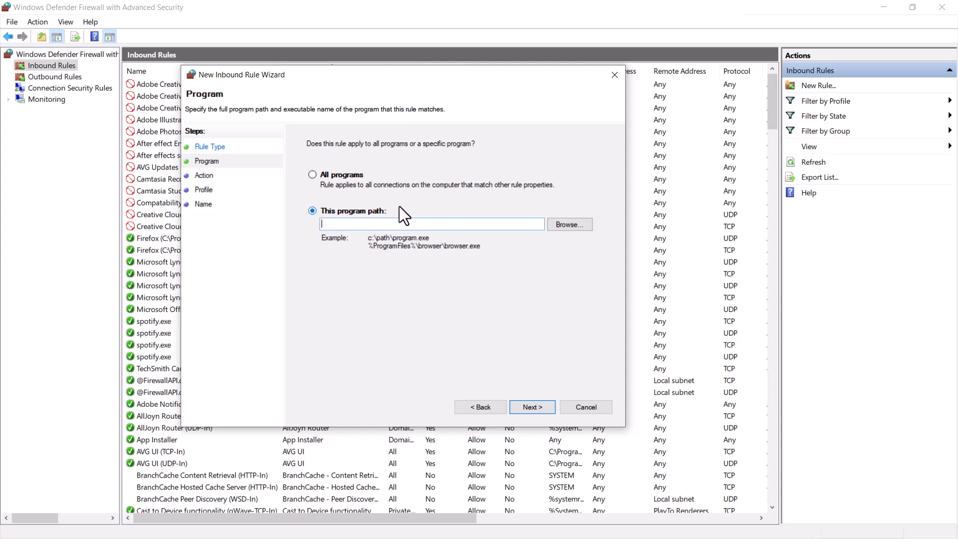
left_click(564, 223)
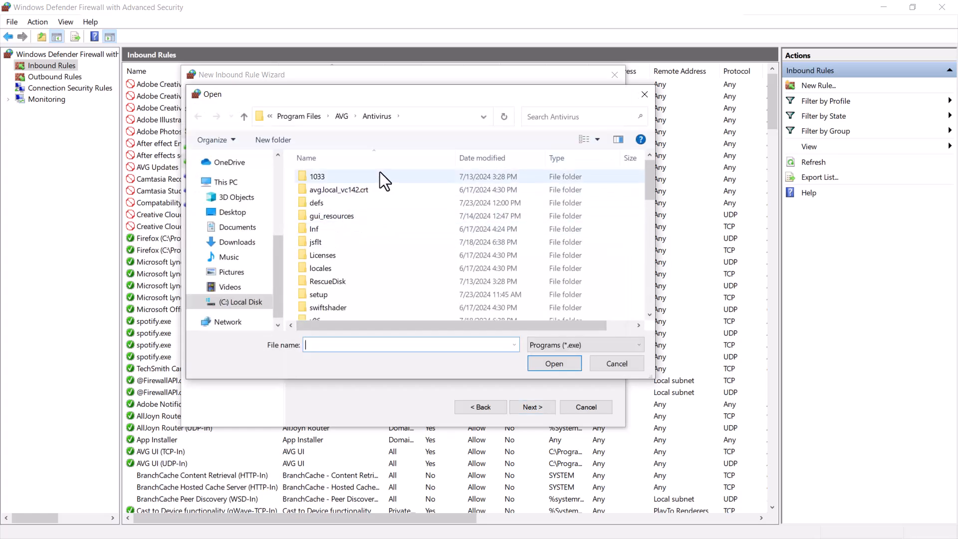
left_click(297, 116)
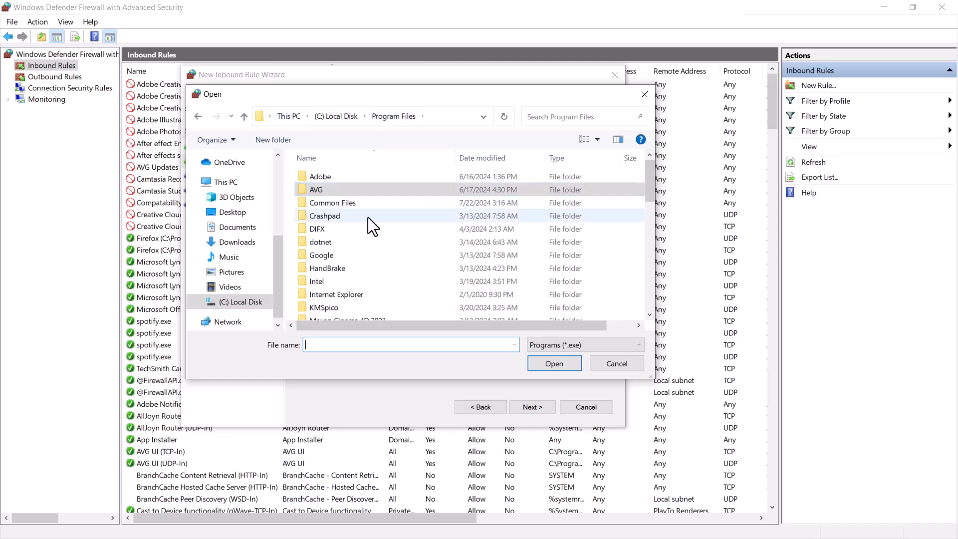
left_click(346, 177)
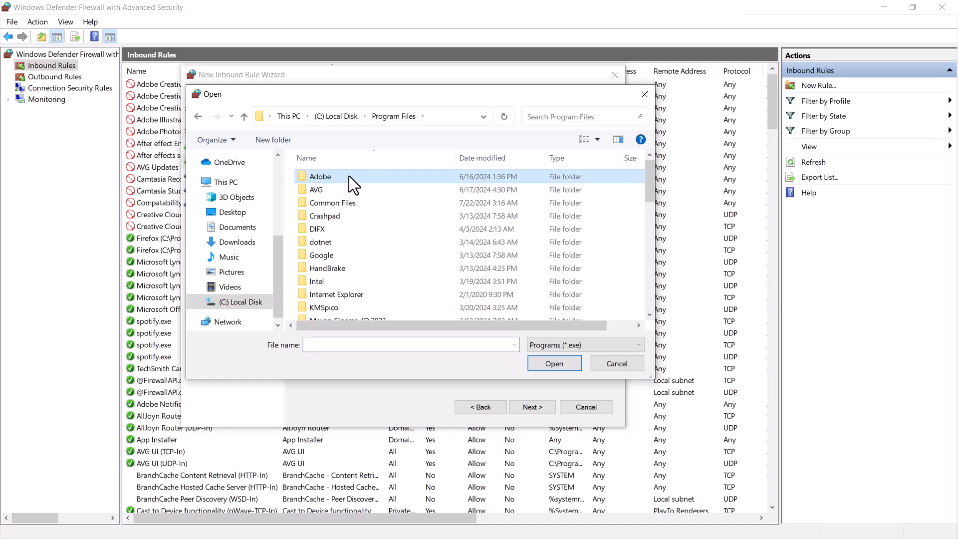
double_click(339, 175)
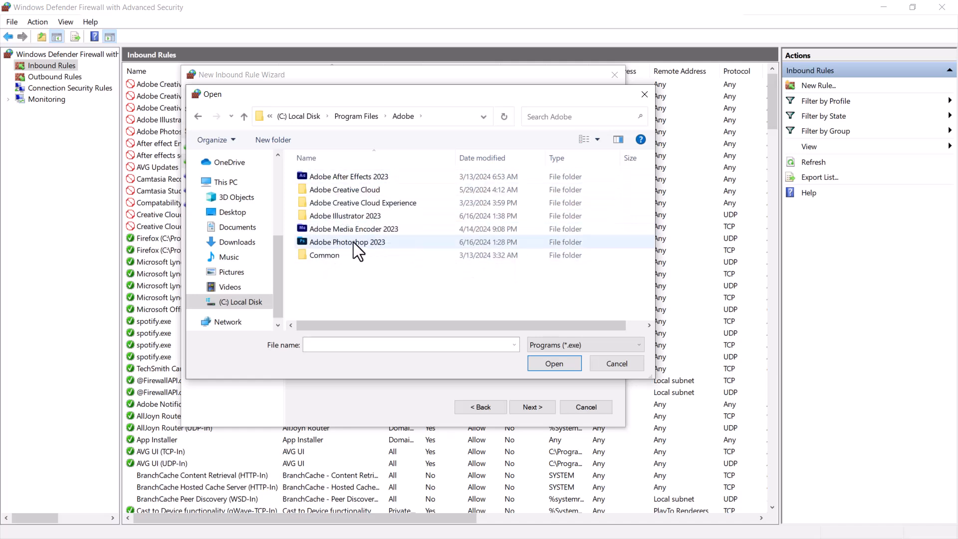
Step: Set the rule's program path to the Adobe Media Encoder application in the Adobe Media Encoder 2023 folder
left_click(351, 228)
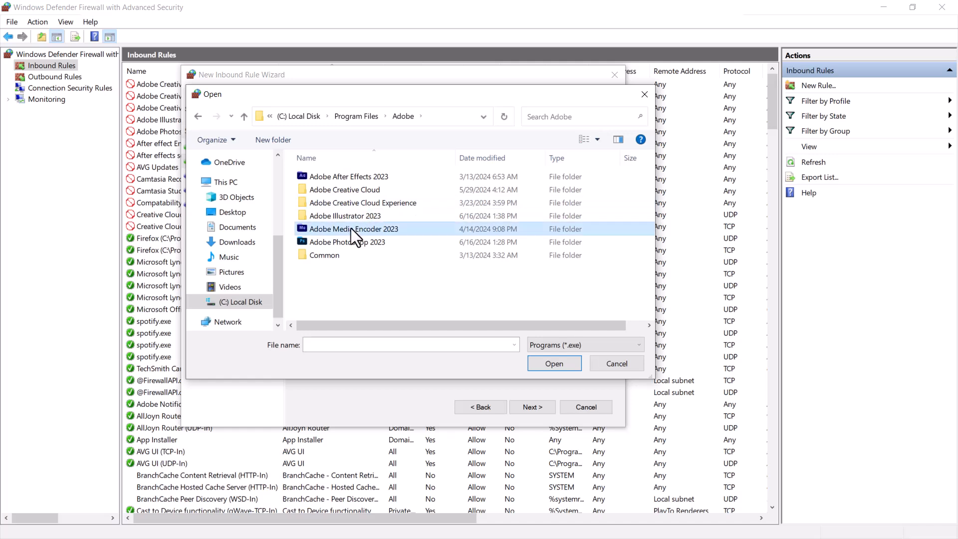
left_click(552, 364)
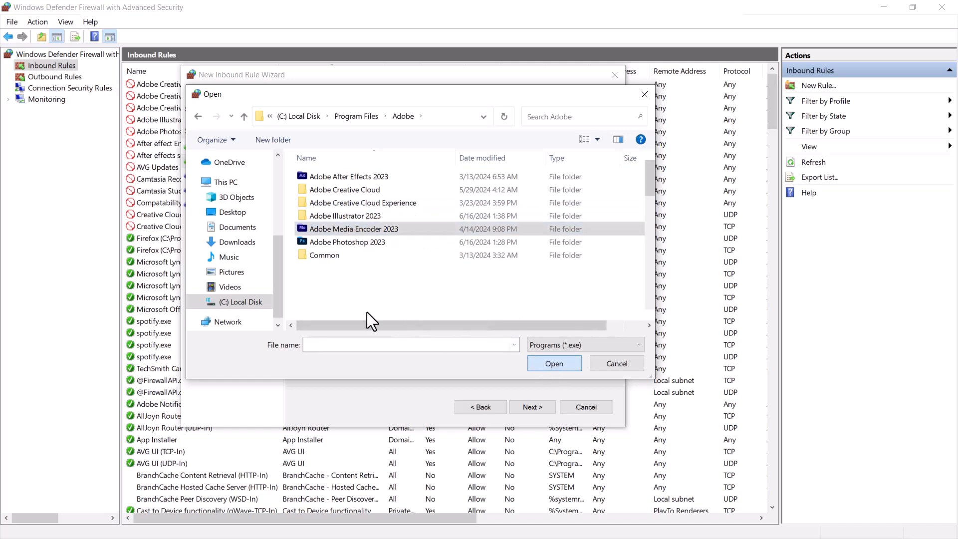
scroll(387, 258, "down", 10)
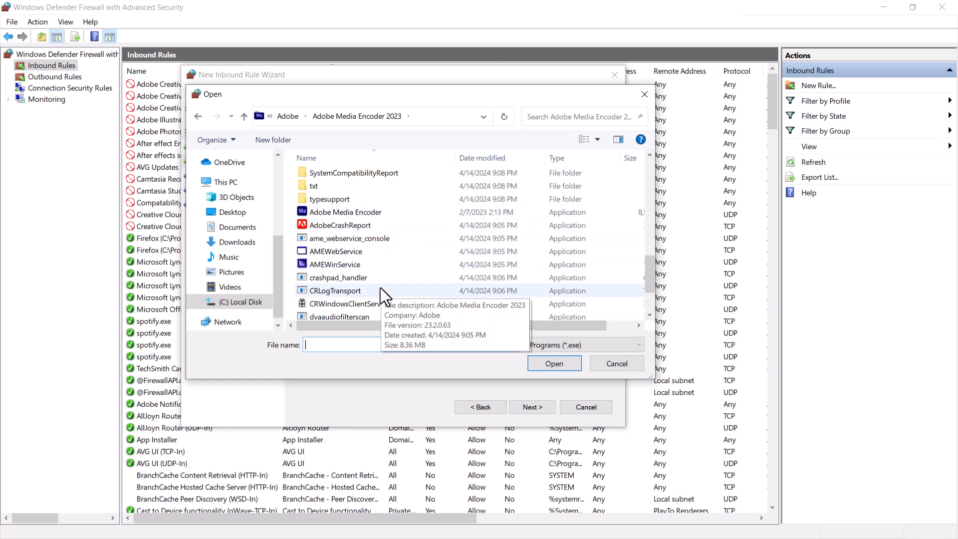
left_click(363, 212)
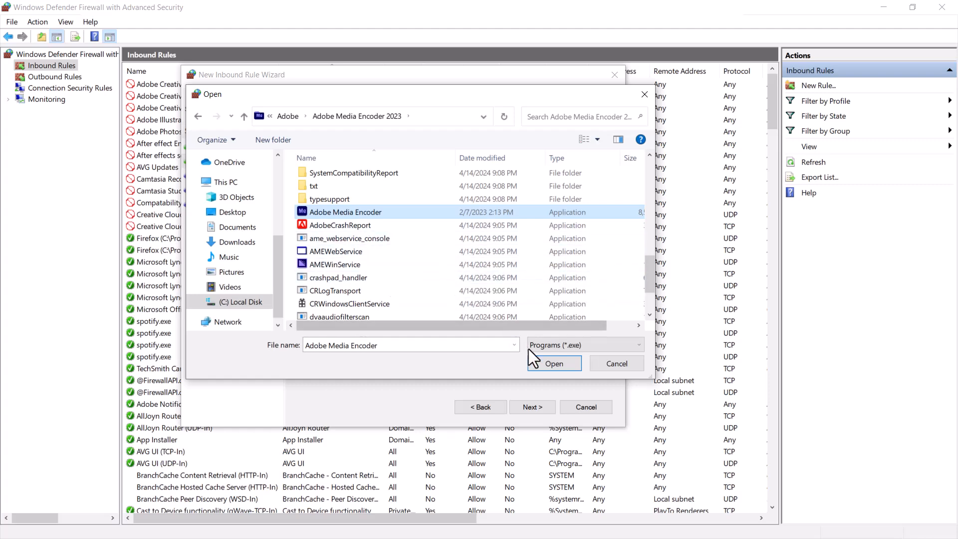
left_click(553, 365)
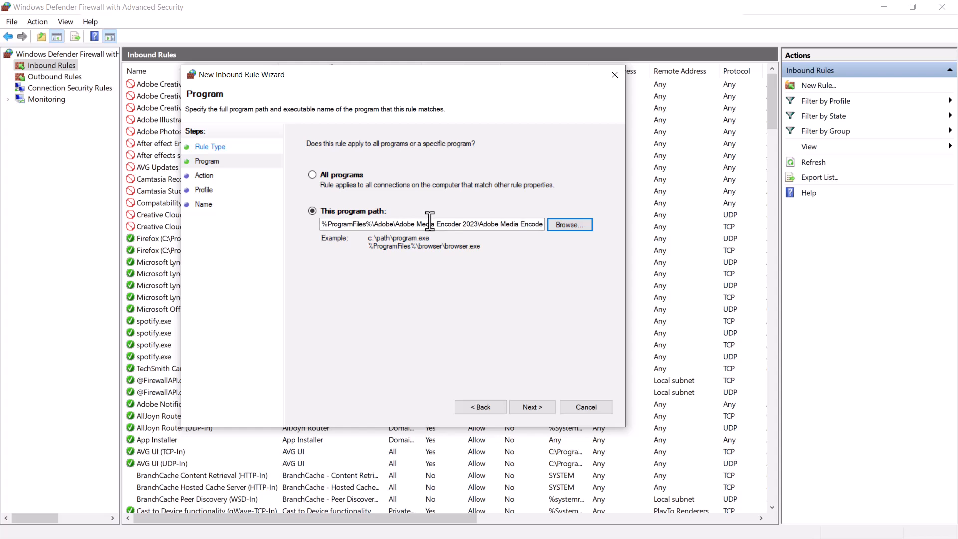
left_click_drag(331, 222, 581, 220)
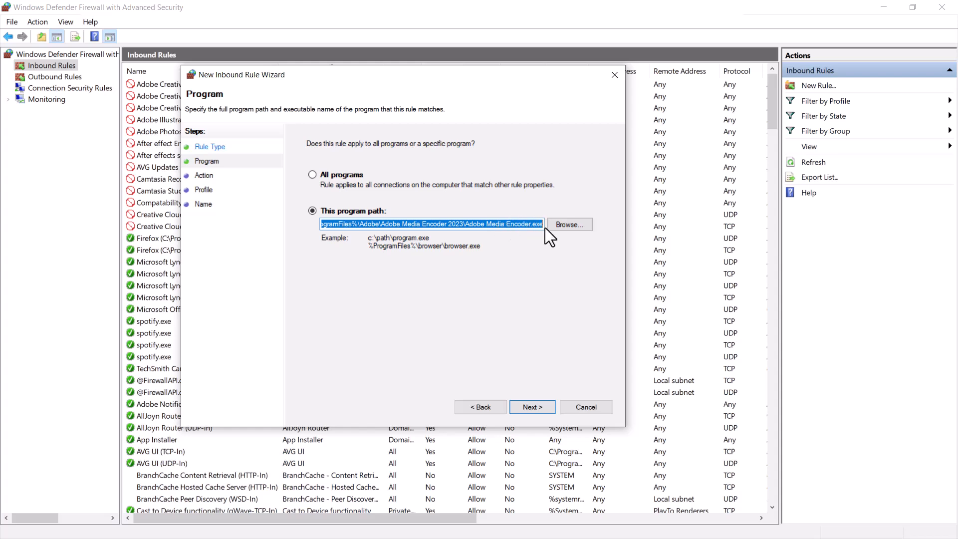
left_click(531, 405)
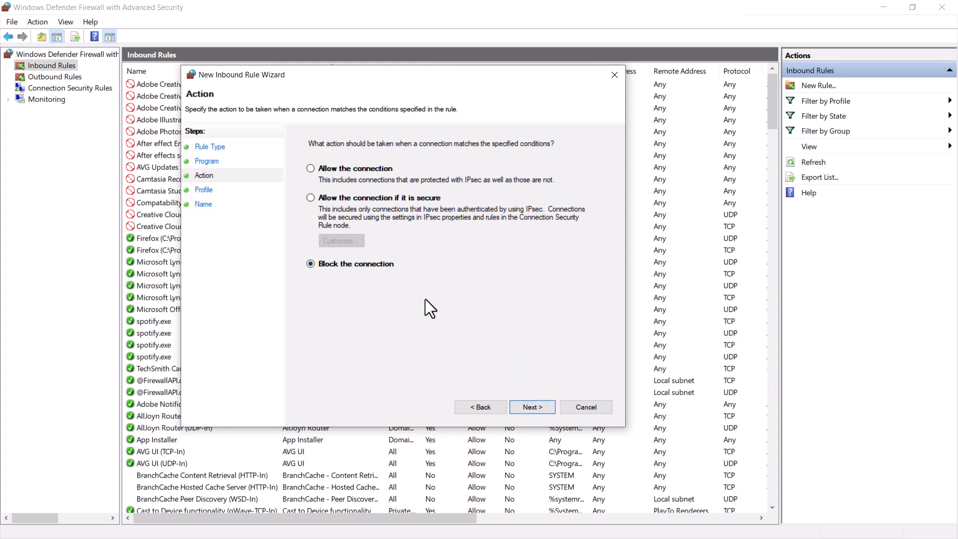
Step: Create the rule with Block the connection for the Domain, Private and Public profiles, named "Adobe Media Encoder", and minimize the Control Panel window
left_click(532, 406)
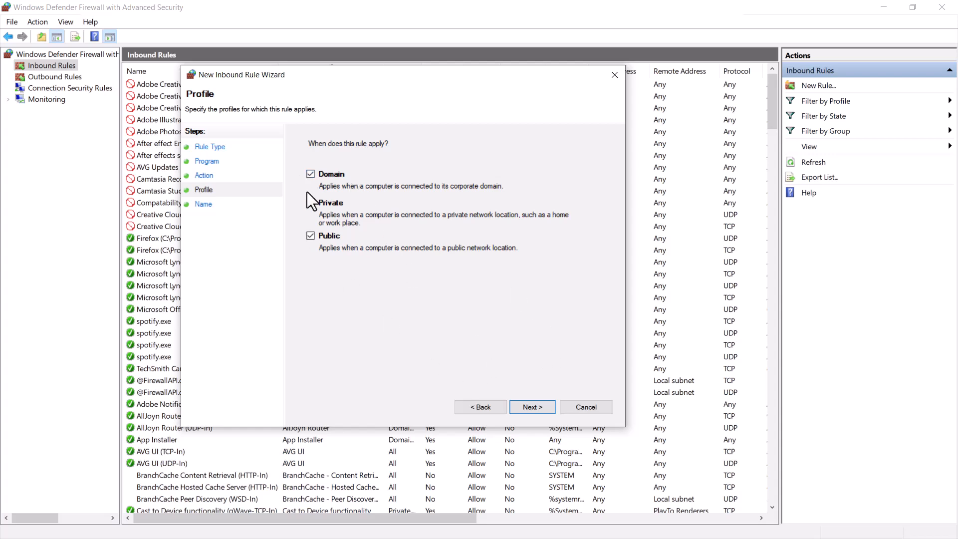
left_click(532, 405)
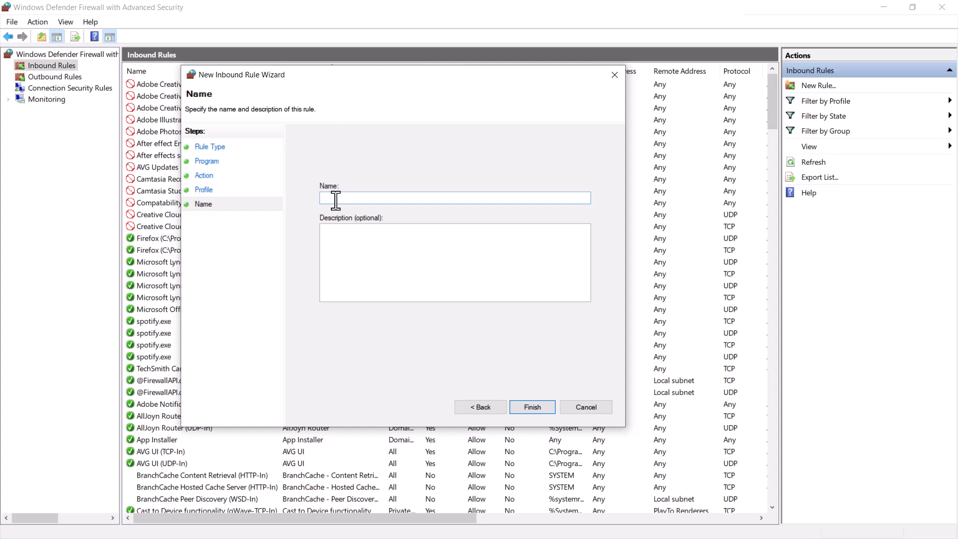
type("Adobe Media Encoder")
left_click(333, 227)
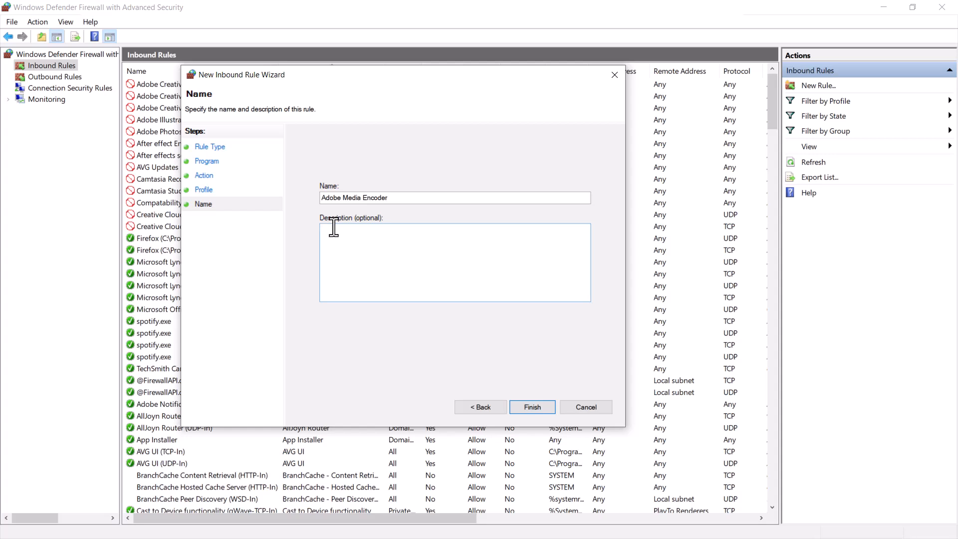
left_click(533, 409)
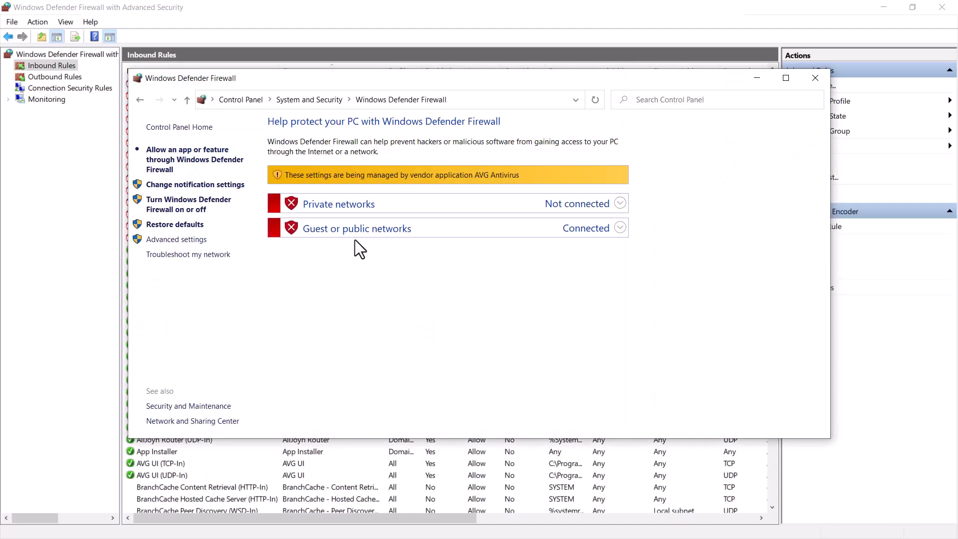
left_click(757, 79)
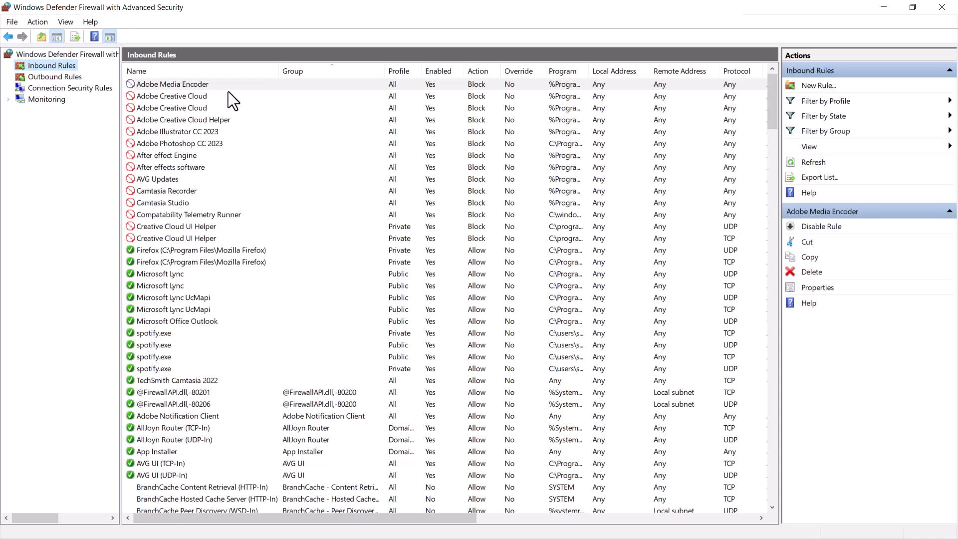
Step: Open the properties of the Adobe Media Encoder inbound rule and inspect its program path
double_click(539, 84)
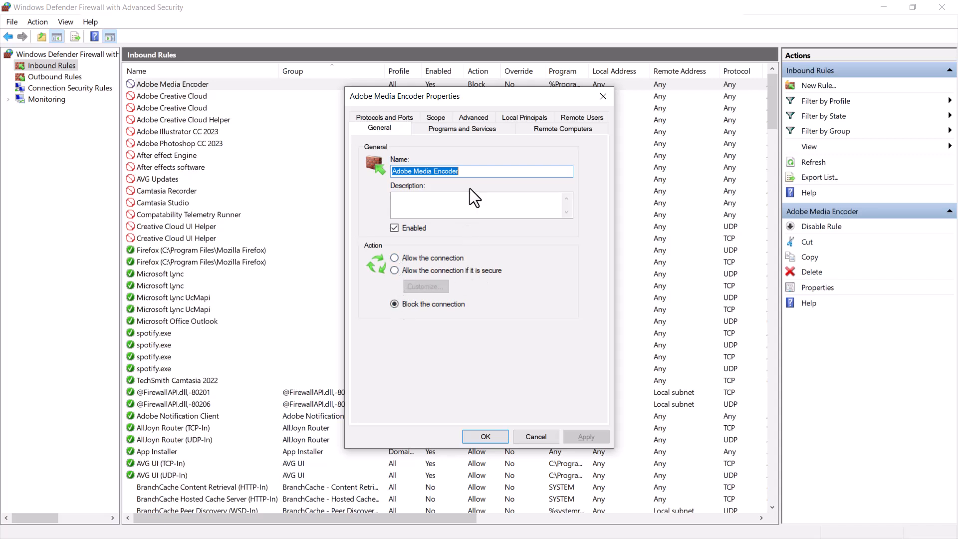
left_click(474, 172)
left_click(447, 130)
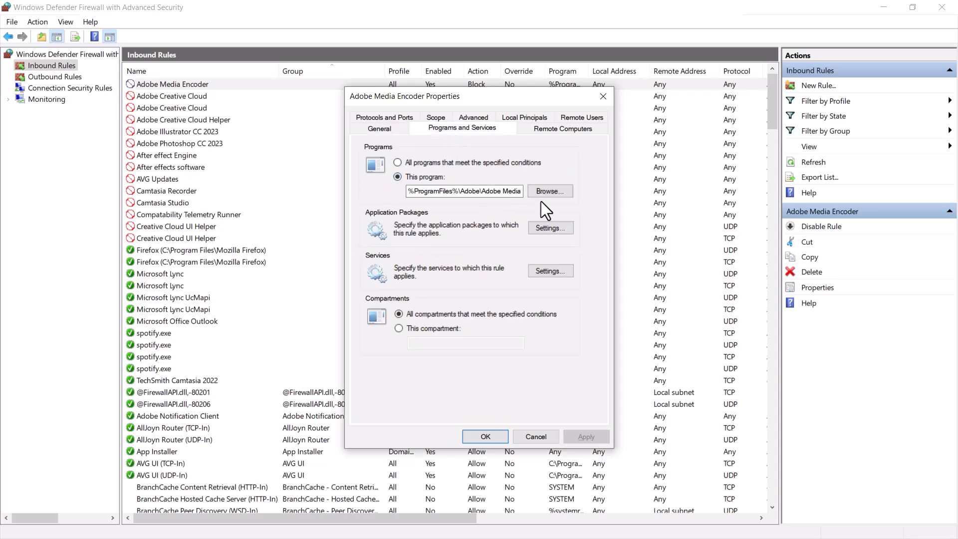
left_click_drag(455, 193, 573, 201)
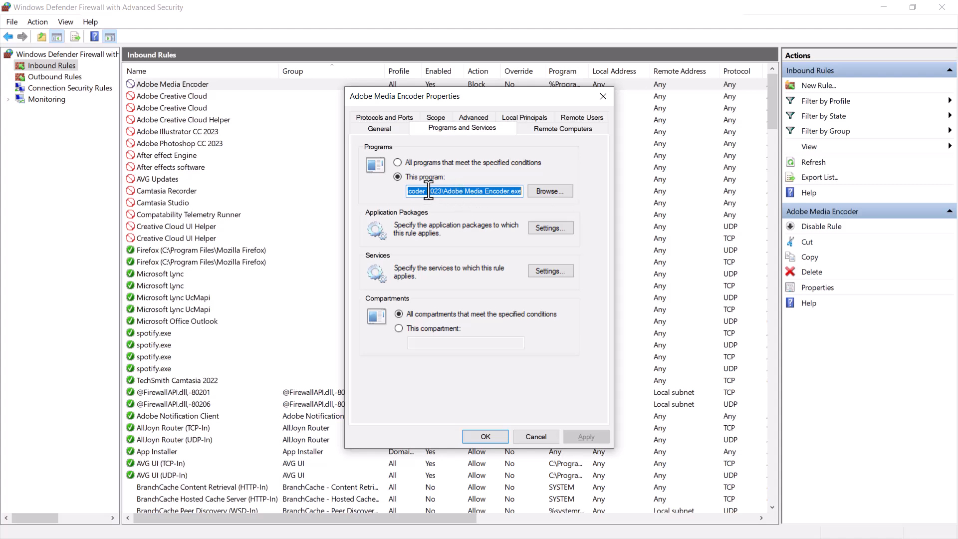
Step: Close the inbound rule's properties and start a new outbound rule of type Program
left_click_drag(426, 192, 499, 193)
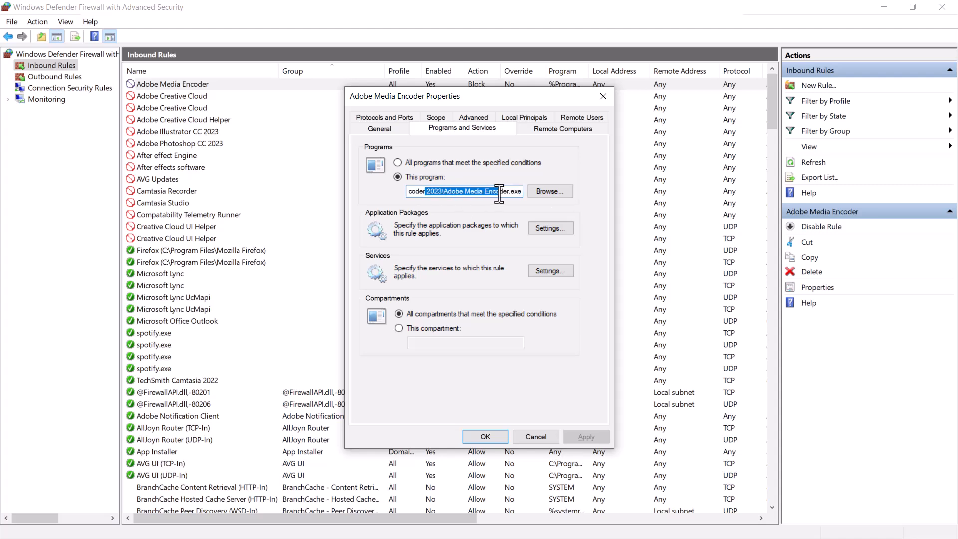
left_click(602, 96)
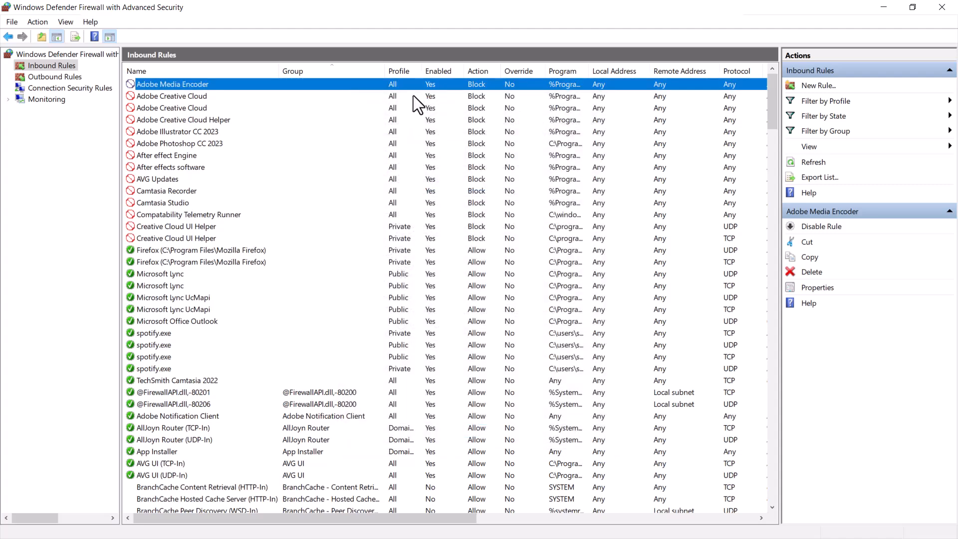
left_click(52, 77)
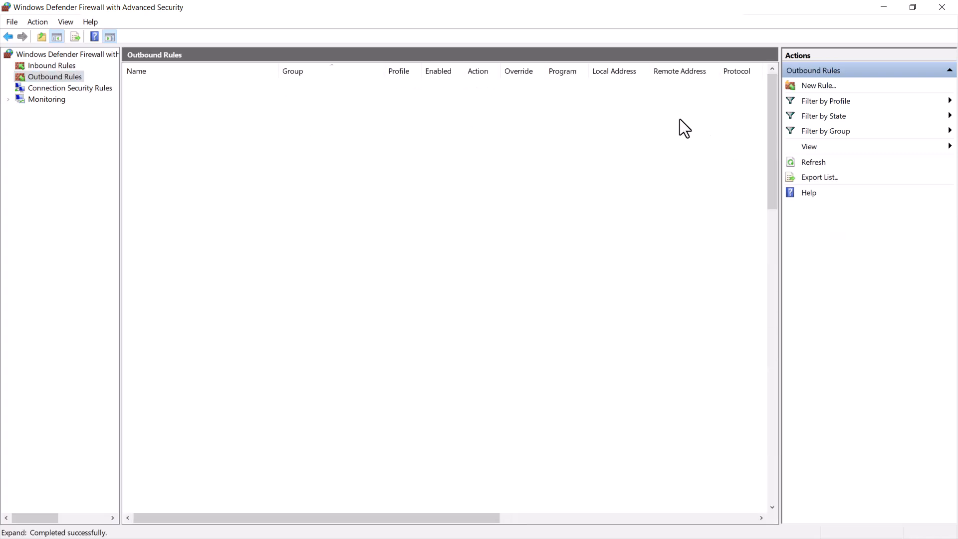
left_click(814, 87)
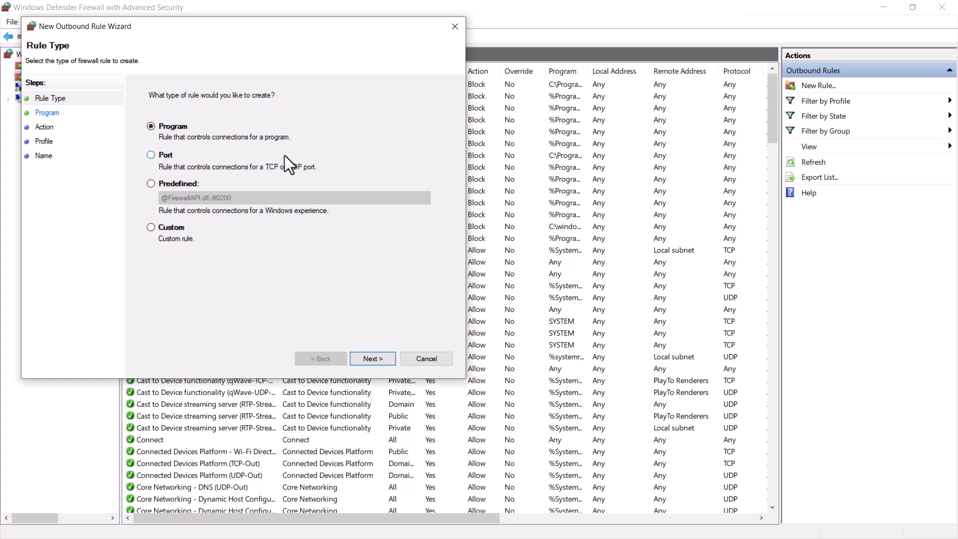
left_click(375, 358)
Step: Set the outbound rule's program path to the Adobe Media Encoder application in the Adobe Media Encoder 2023 folder
left_click(417, 177)
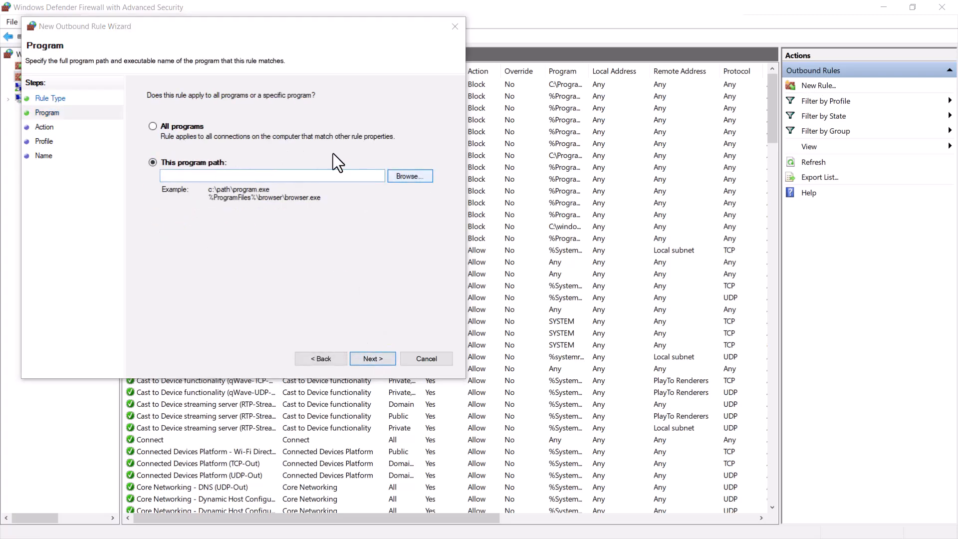
scroll(220, 150, "down", 3)
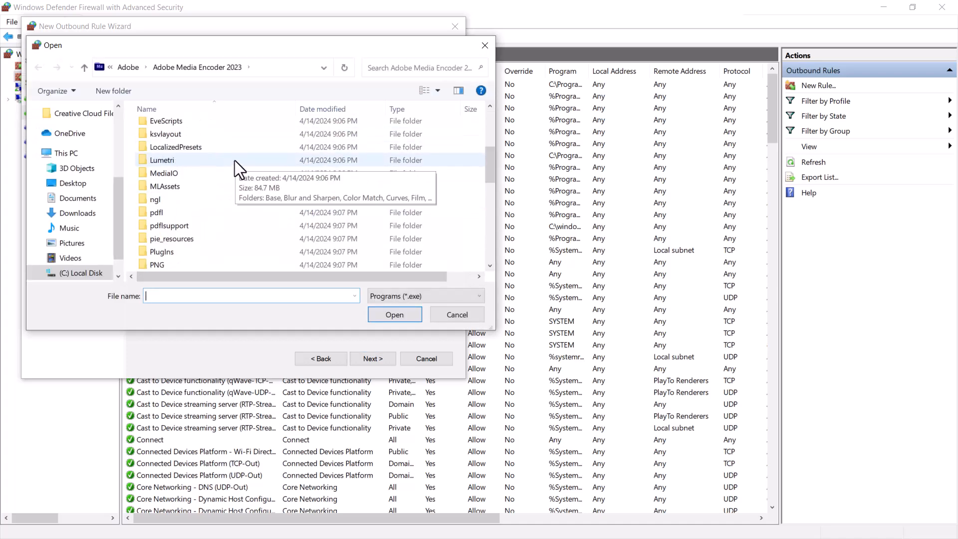
scroll(234, 160, "down", 6)
left_click(176, 133)
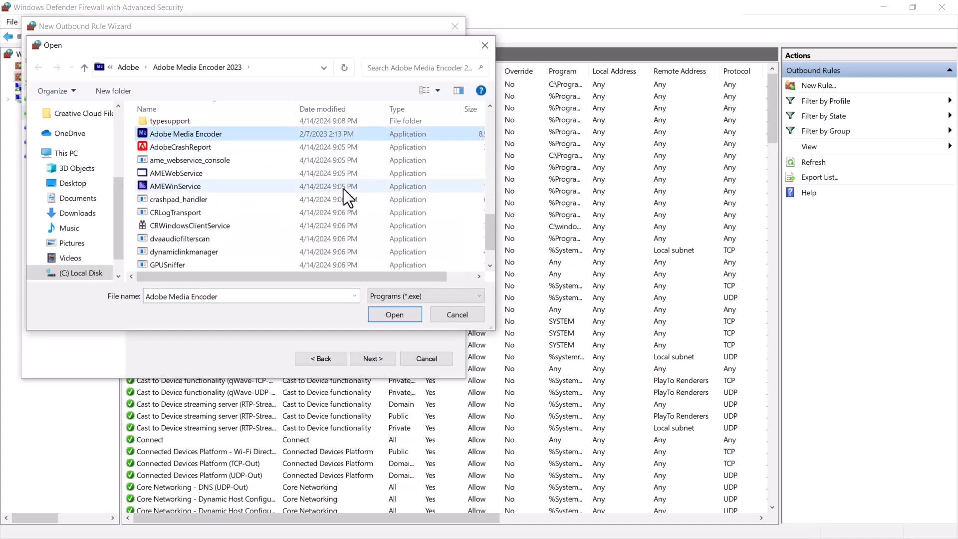
left_click(393, 314)
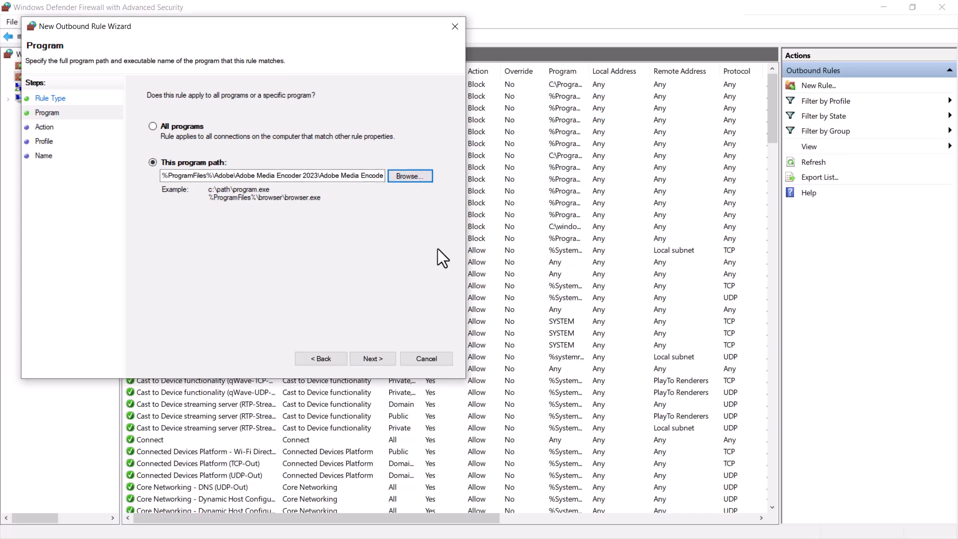
Step: Create the outbound rule with Block the connection for the Domain, Private and Public profiles, named "Adobe Media Encoder"
left_click(380, 355)
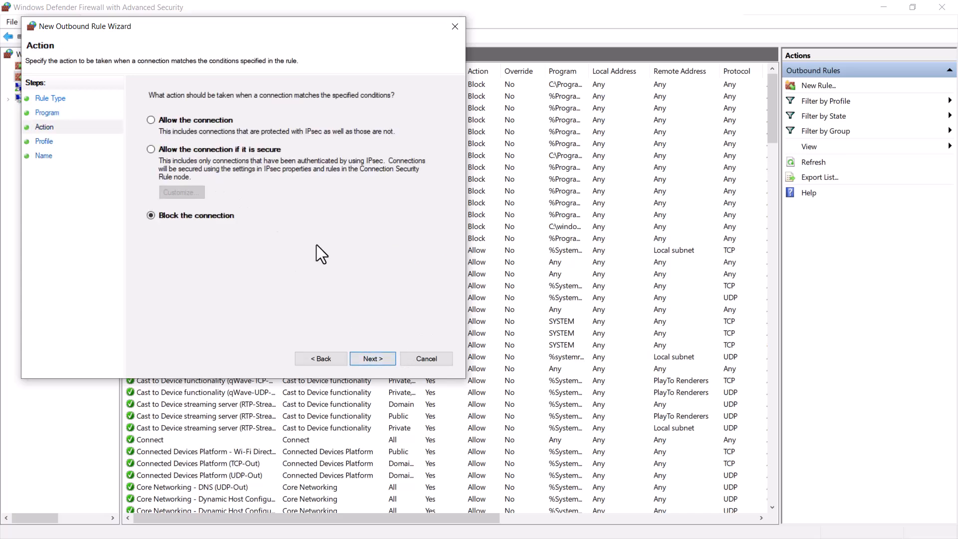
left_click(369, 359)
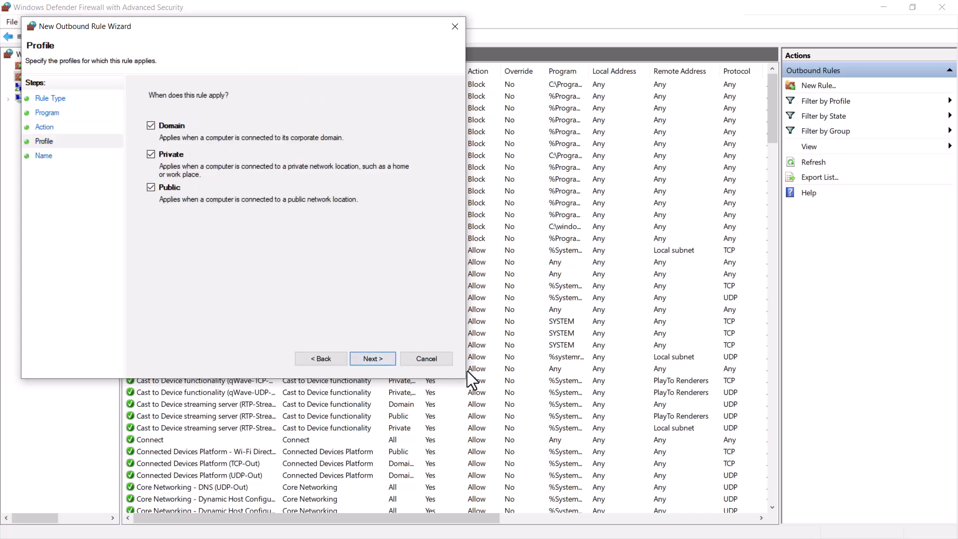
left_click(385, 360)
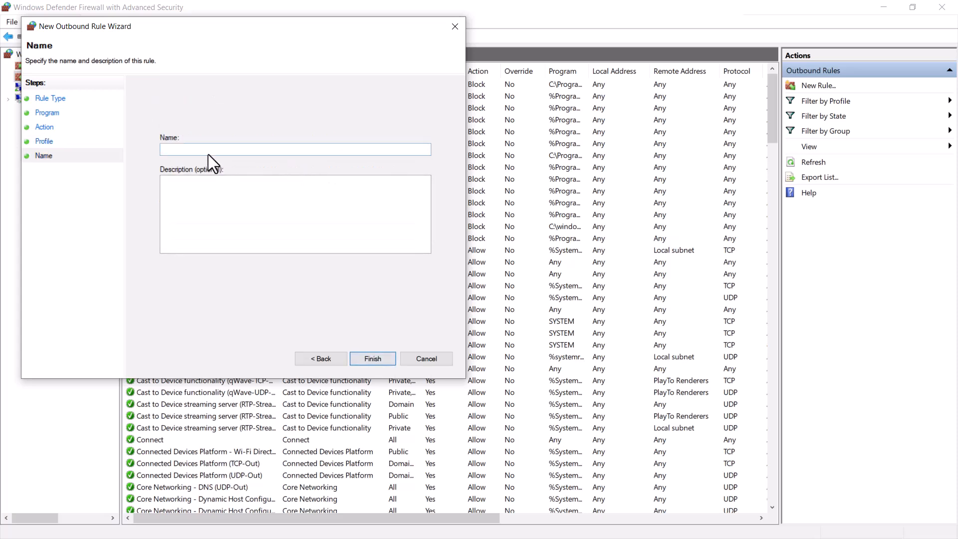
type("Adobe Nedia")
key("BackSpace")
type("M")
key("Right")
type("Encoder")
left_click(372, 359)
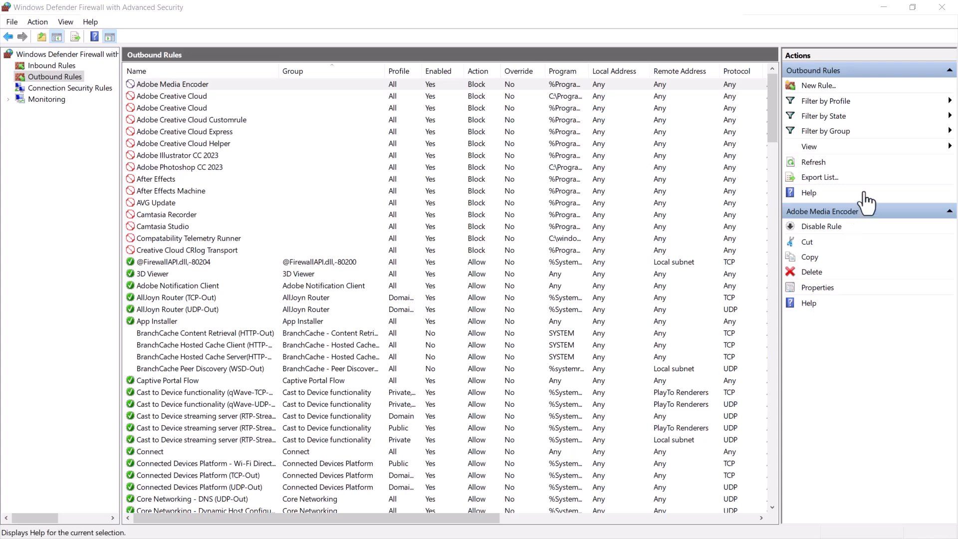
Step: Minimize the firewall window and open a new tab in Google Chrome
left_click(882, 7)
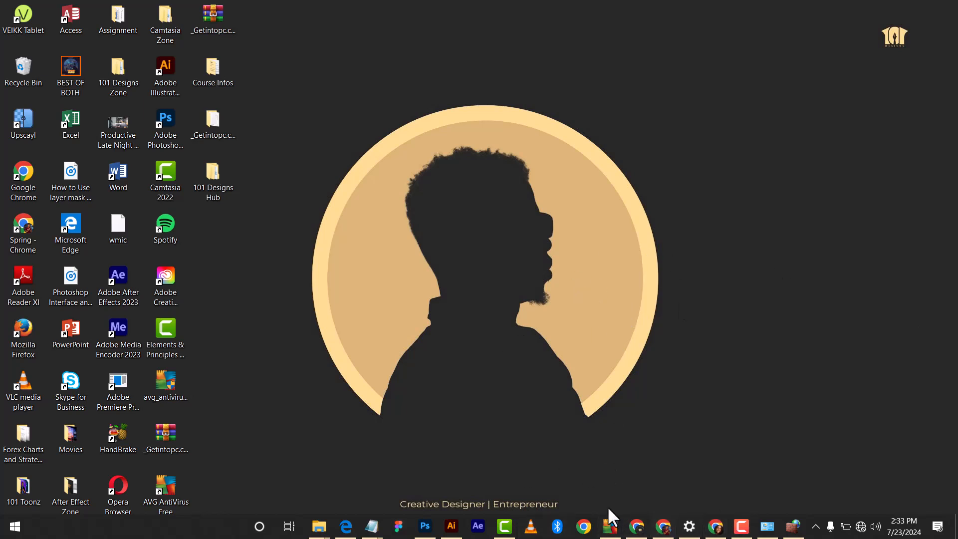
left_click(662, 526)
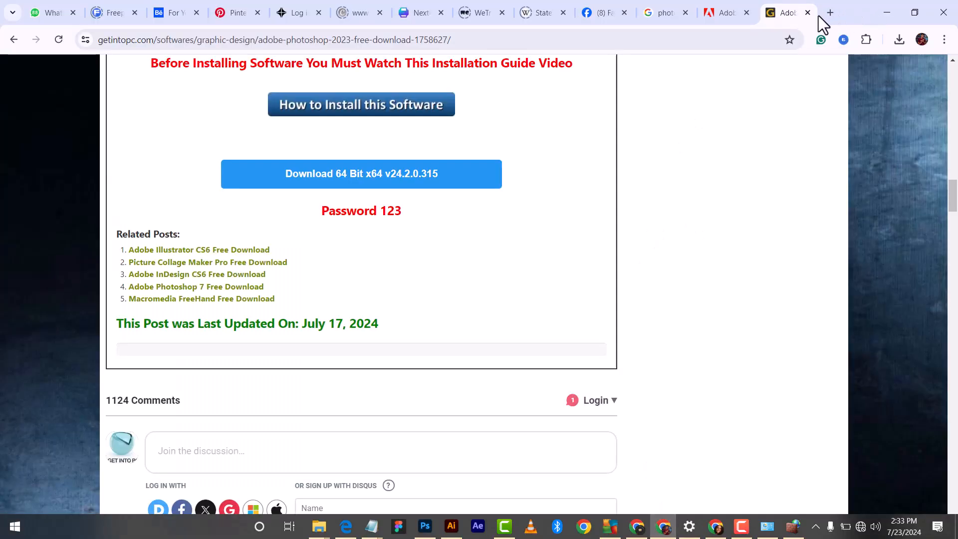
key("ctrl+t")
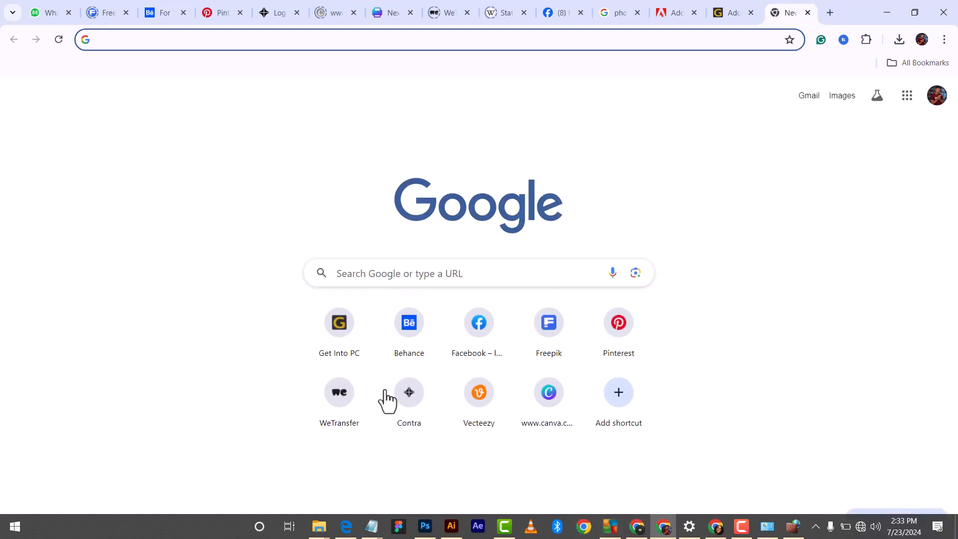
Step: Switch to AVG AntiVirus Free and turn Web Shield on and back off with the option "Until I turn it on again"
left_click(609, 526)
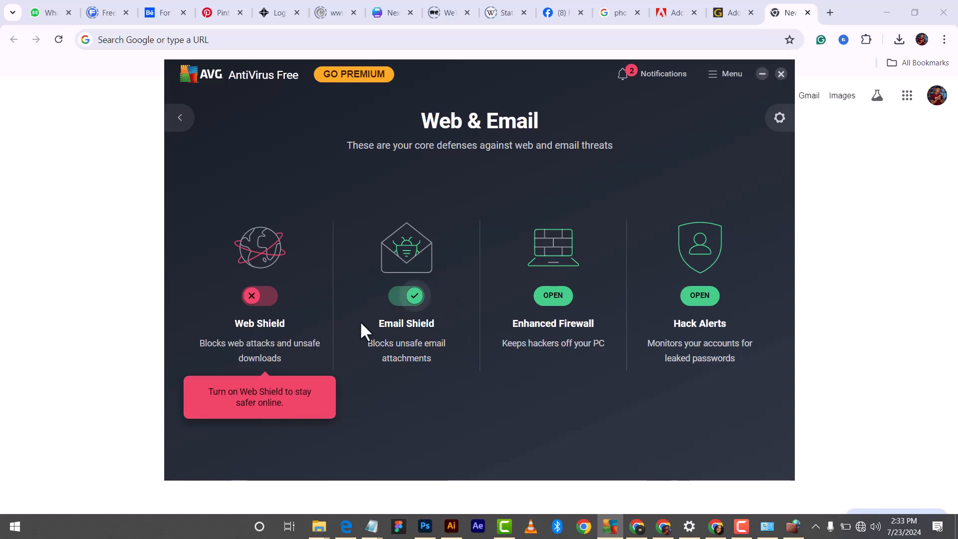
left_click(271, 303)
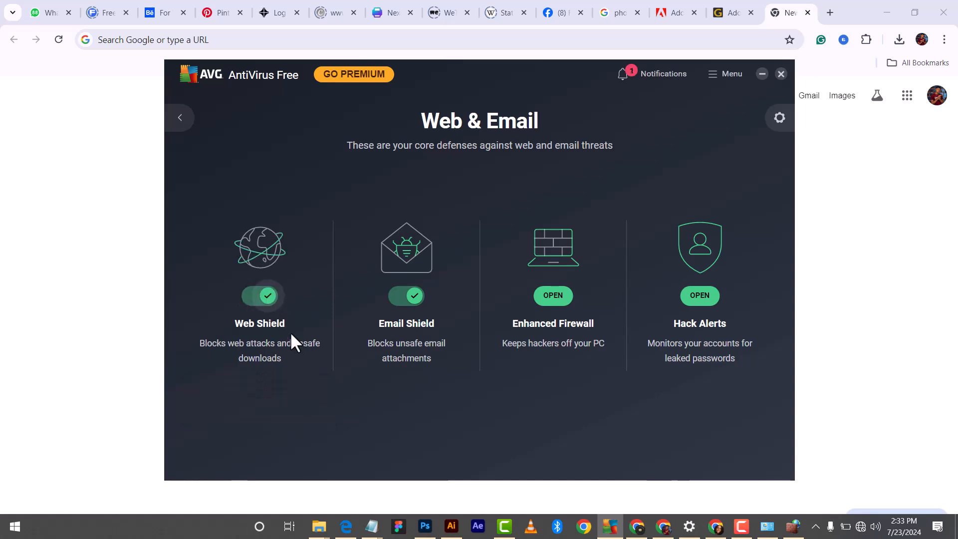
left_click(258, 299)
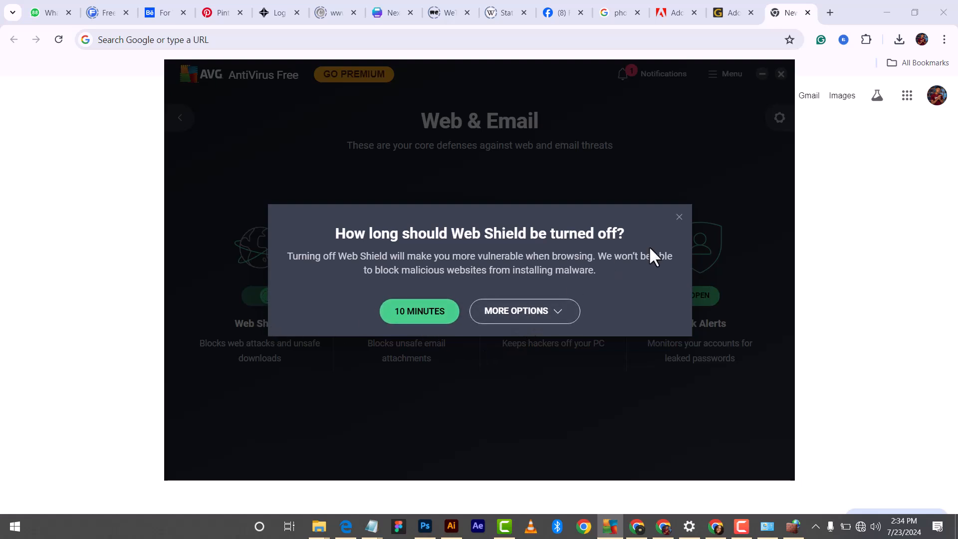
left_click(519, 318)
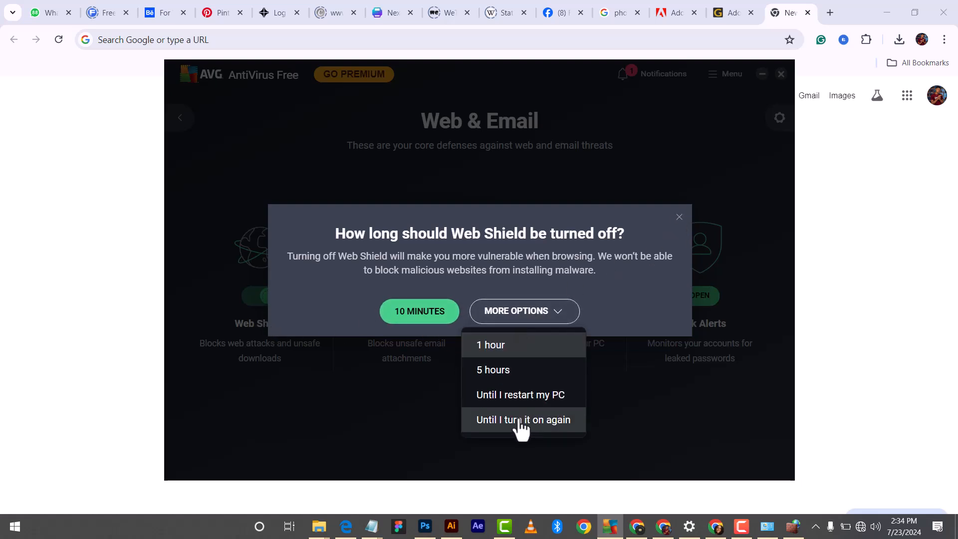
left_click(516, 420)
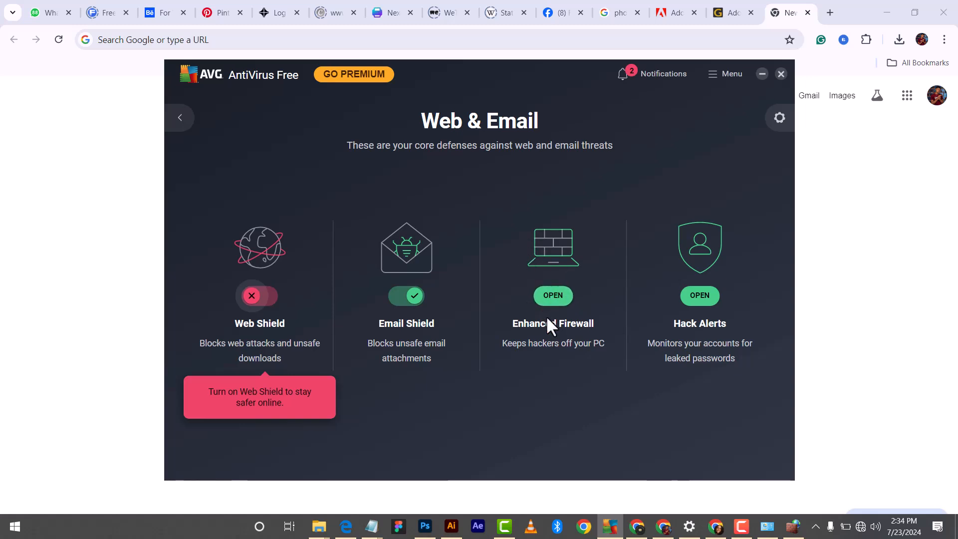
Step: Open the Enhanced Firewall and look through its Networks, Logs, Premium and Apps sections
left_click(552, 296)
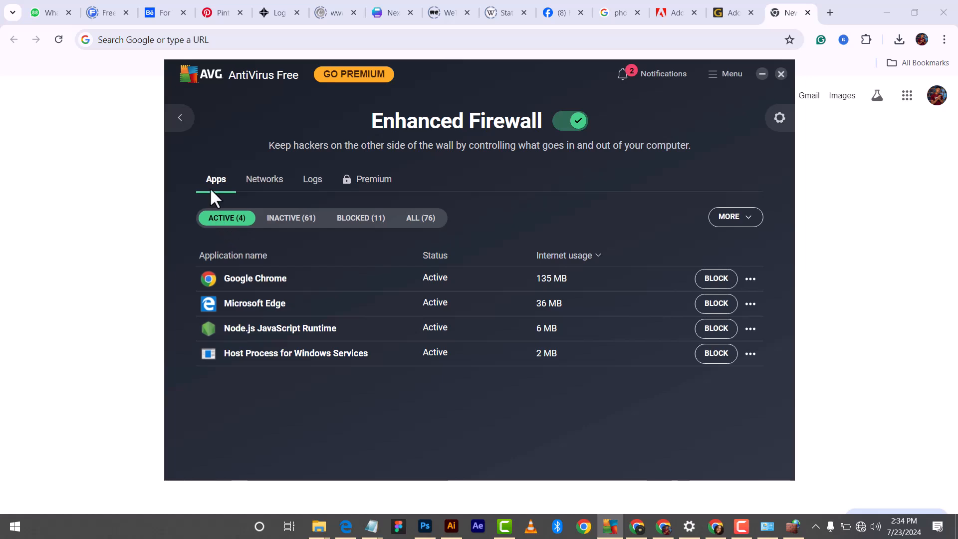
left_click(259, 182)
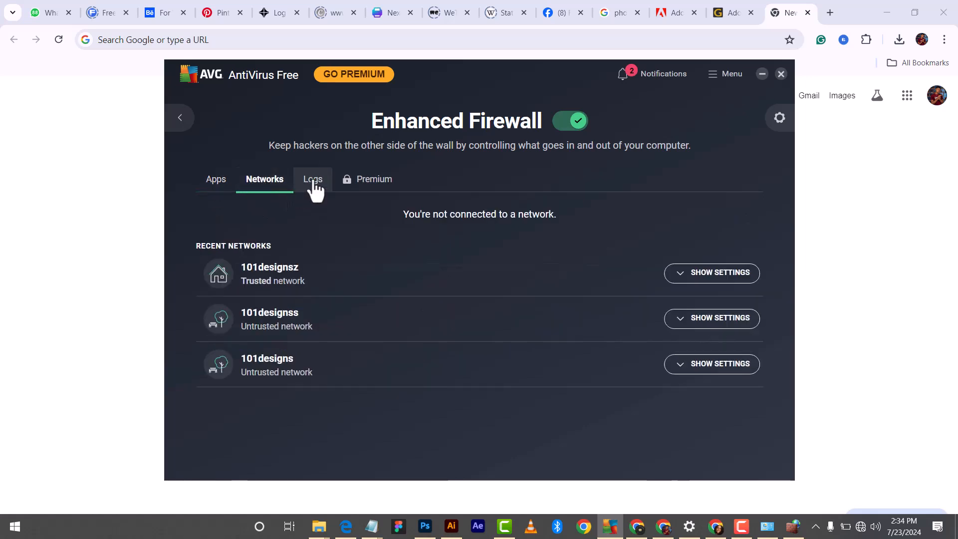
left_click(313, 184)
left_click(373, 184)
left_click(262, 186)
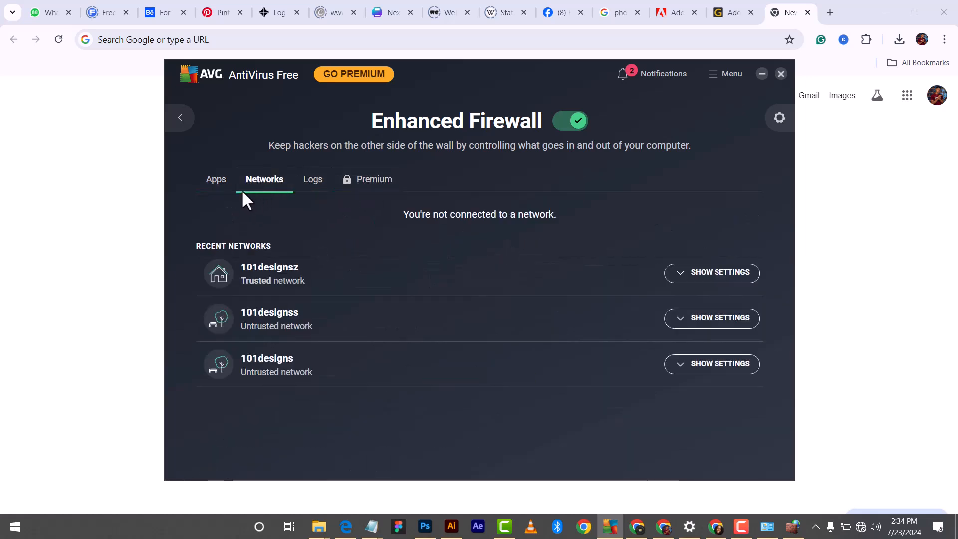
left_click(219, 186)
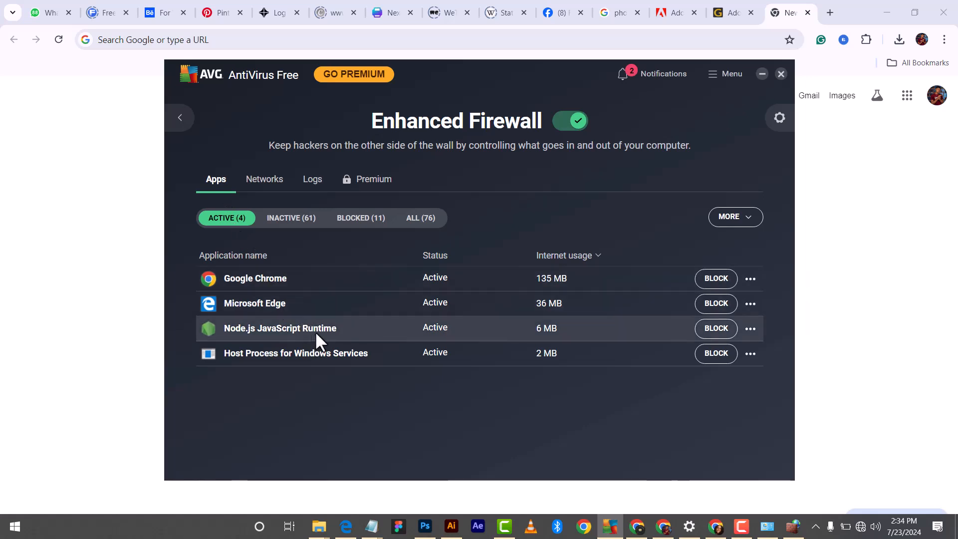
Step: Review the list of blocked apps in the Enhanced Firewall
left_click(359, 220)
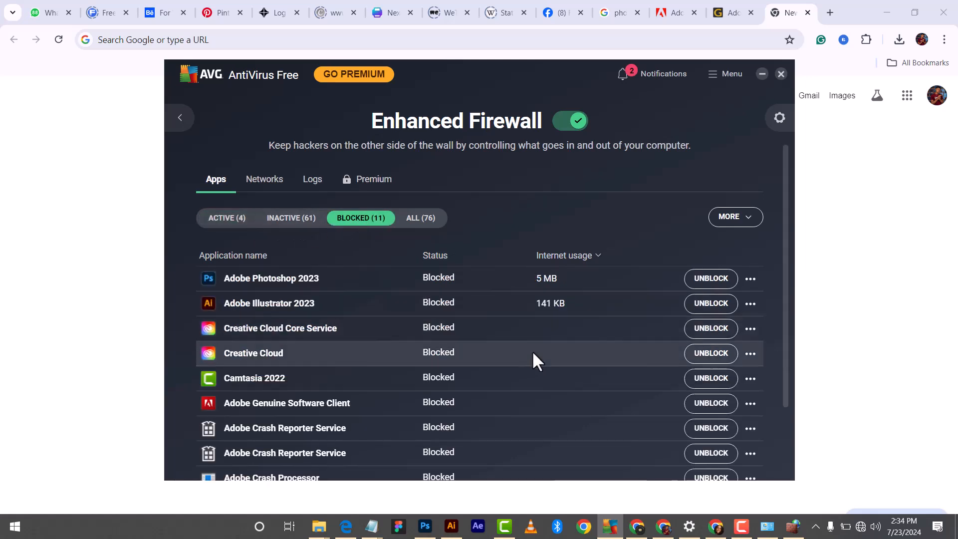
scroll(403, 318, "down", 3)
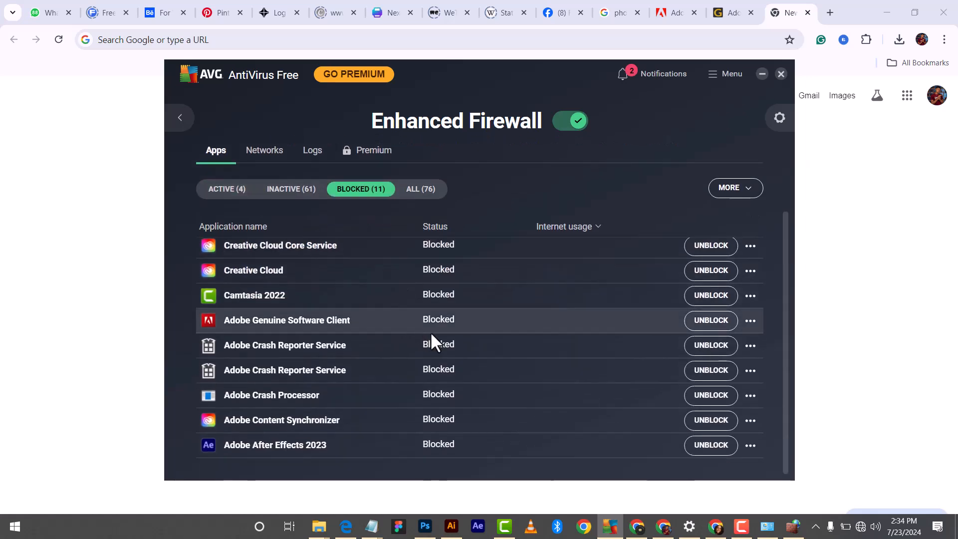
scroll(507, 334, "up", 3)
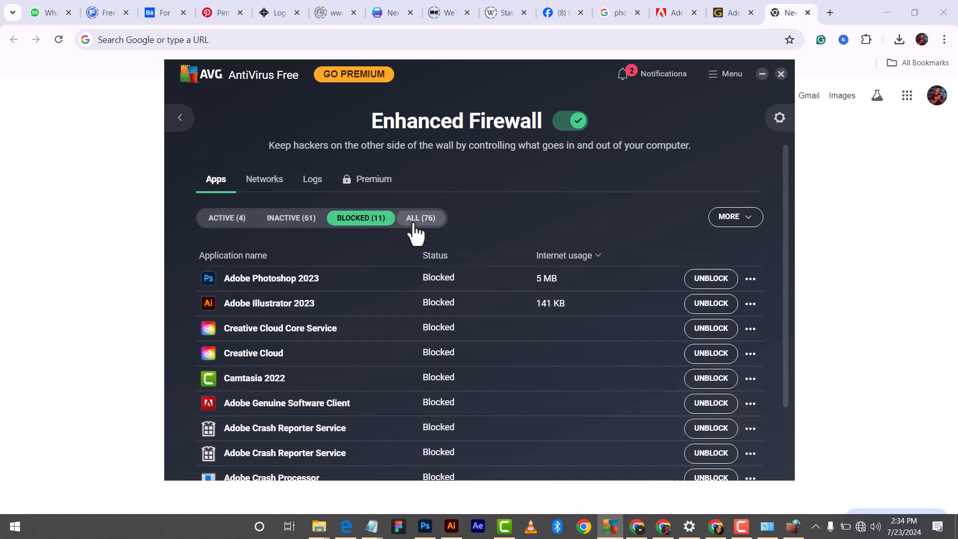
Step: Show all apps in the Enhanced Firewall and review which ones are active, inactive or blocked, including the Creative Cloud entries
left_click(428, 217)
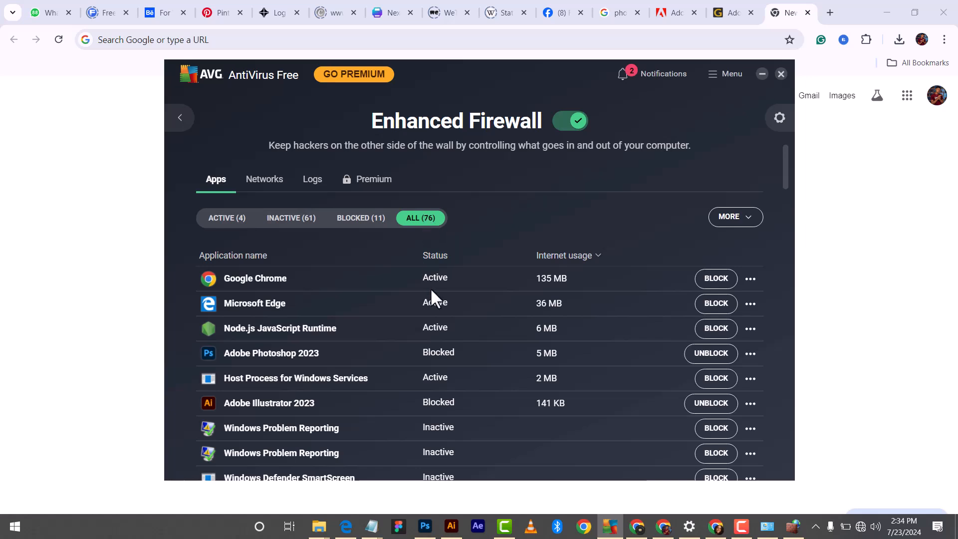
scroll(673, 279, "down", 3)
scroll(657, 281, "down", 3)
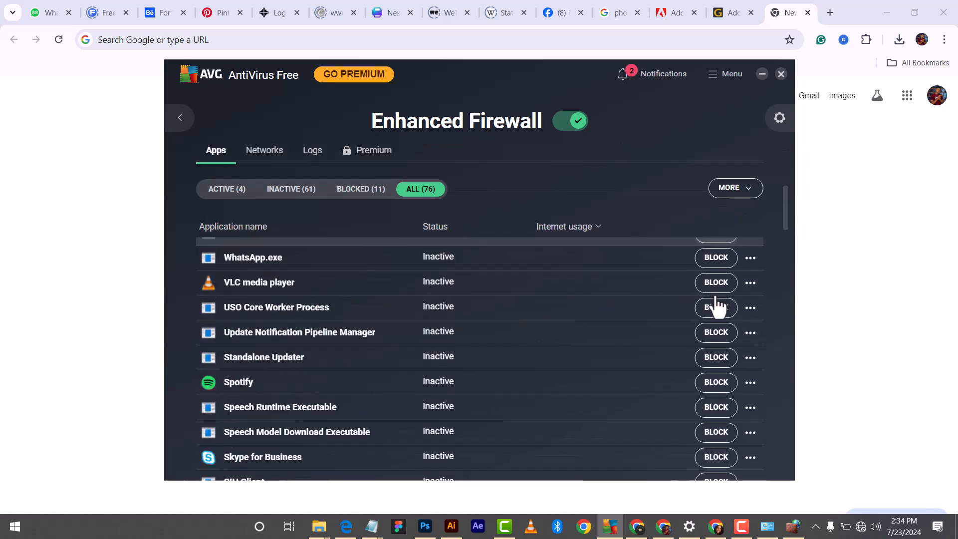
scroll(551, 320, "down", 12)
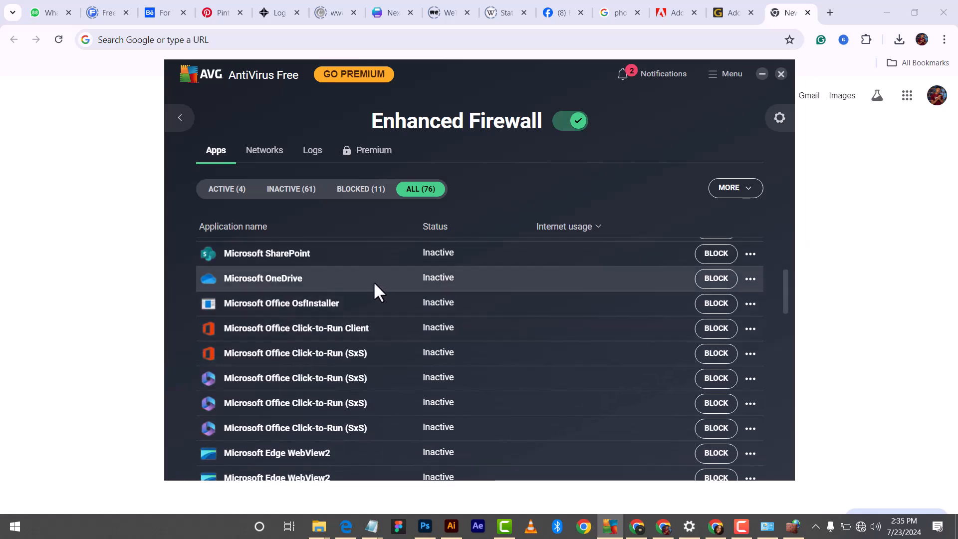
scroll(375, 284, "up", 3)
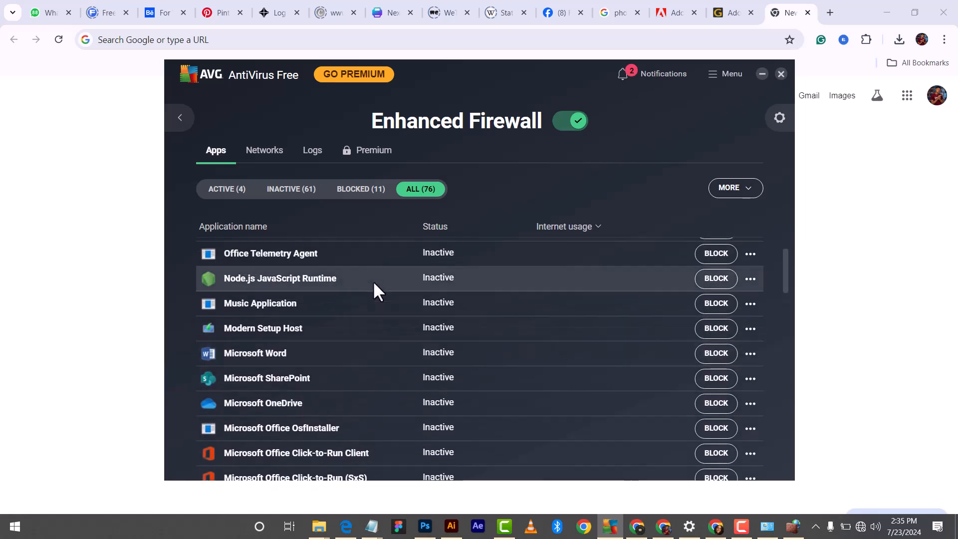
scroll(373, 282, "down", 5)
scroll(372, 305, "down", 4)
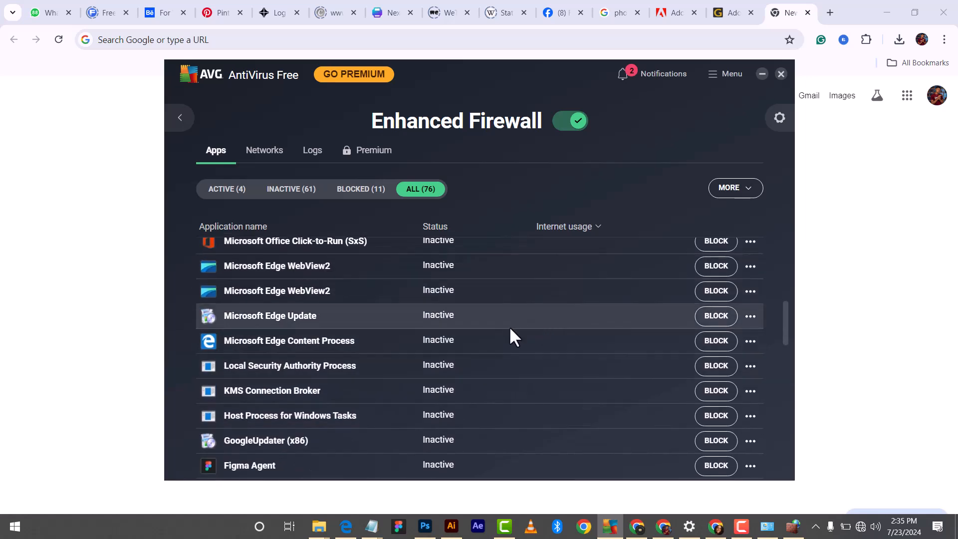
scroll(349, 319, "down", 2)
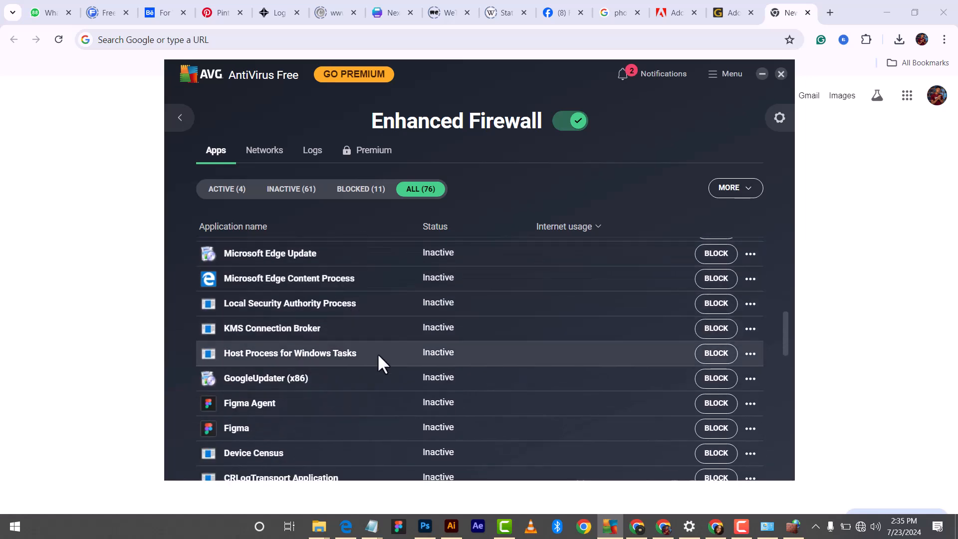
scroll(303, 381, "down", 5)
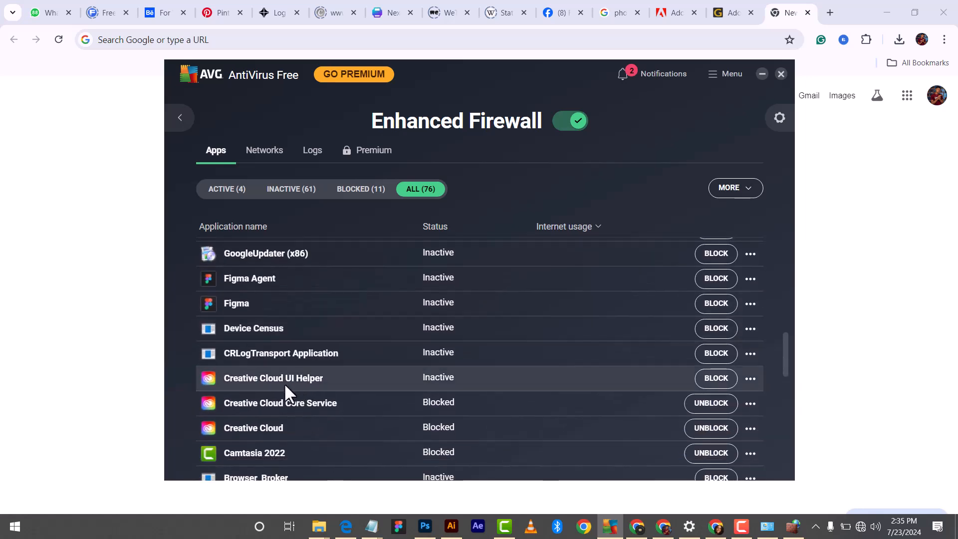
scroll(281, 385, "down", 3)
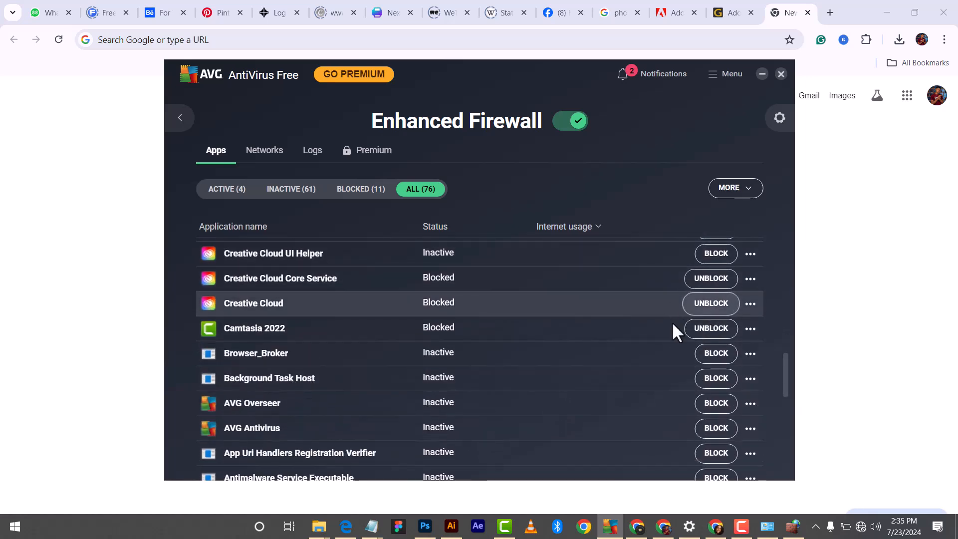
scroll(692, 406, "down", 5)
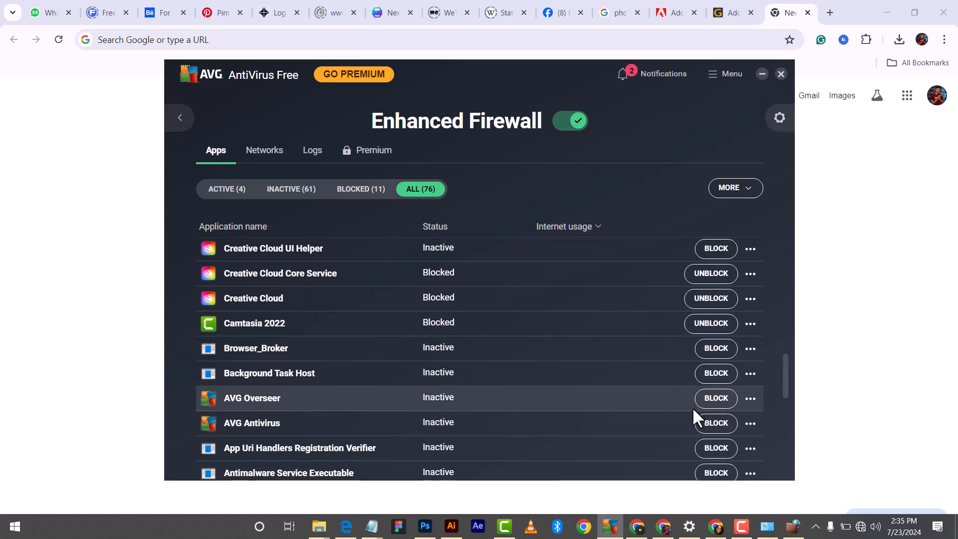
scroll(635, 376, "up", 3)
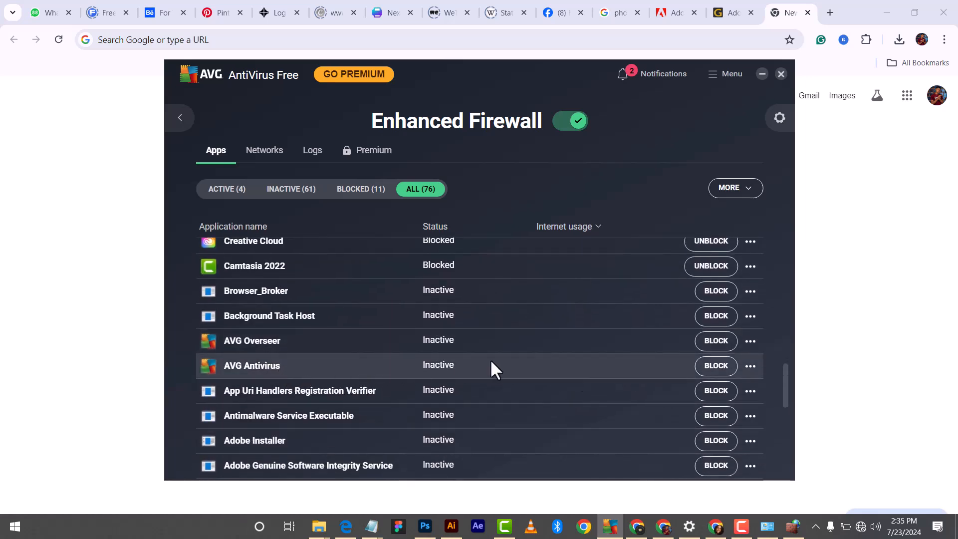
Step: Block AVG Antivirus in the Enhanced Firewall and check for it in the list of blocked apps
left_click(713, 367)
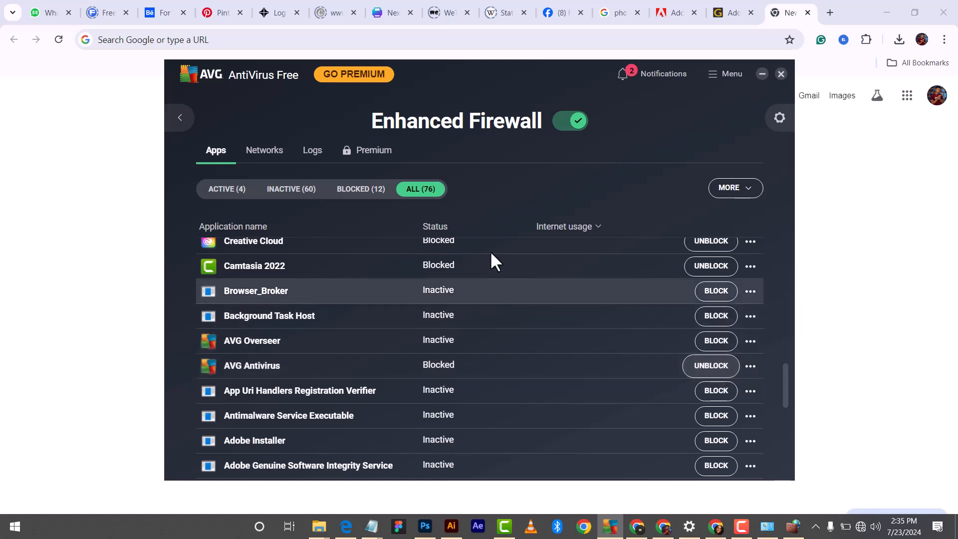
left_click(367, 189)
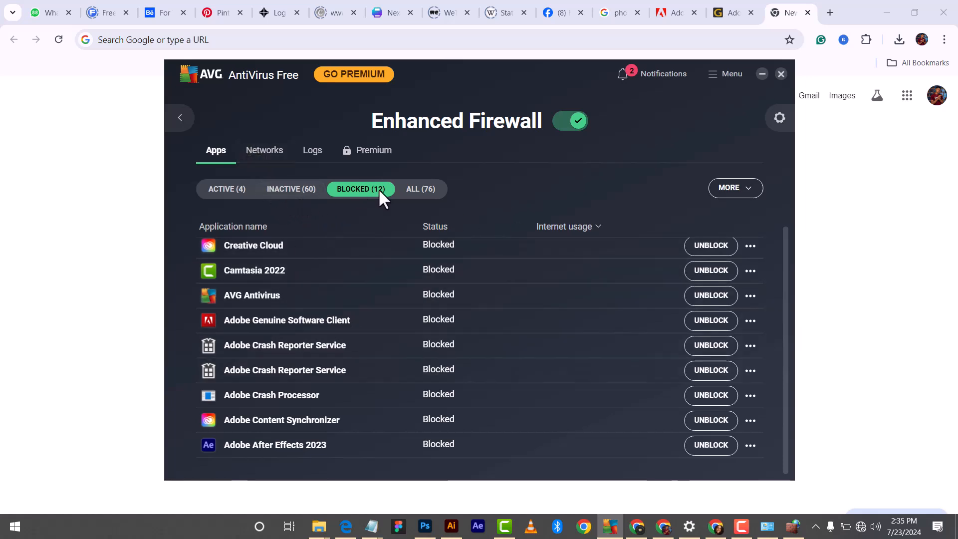
Step: Look through the list of inactive apps in the Enhanced Firewall
left_click(302, 192)
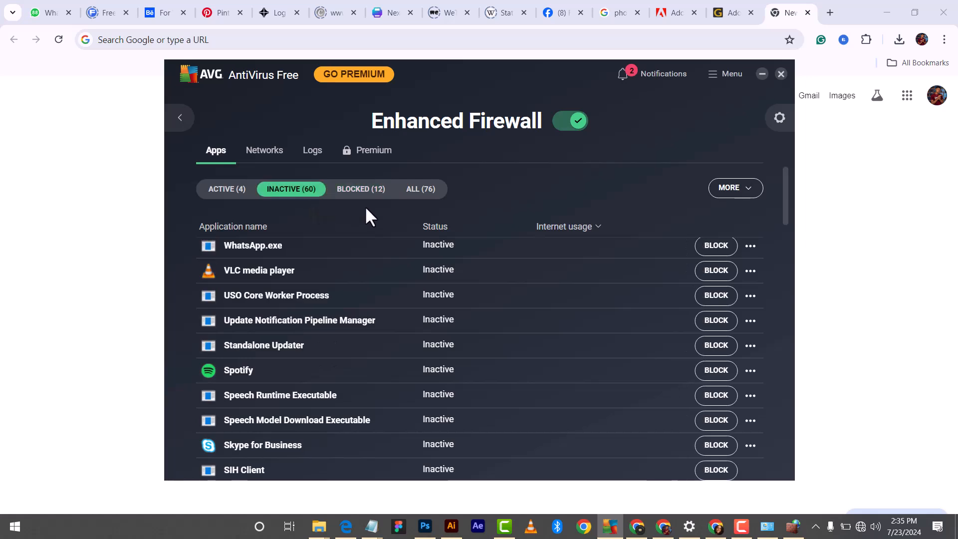
scroll(351, 262, "up", 3)
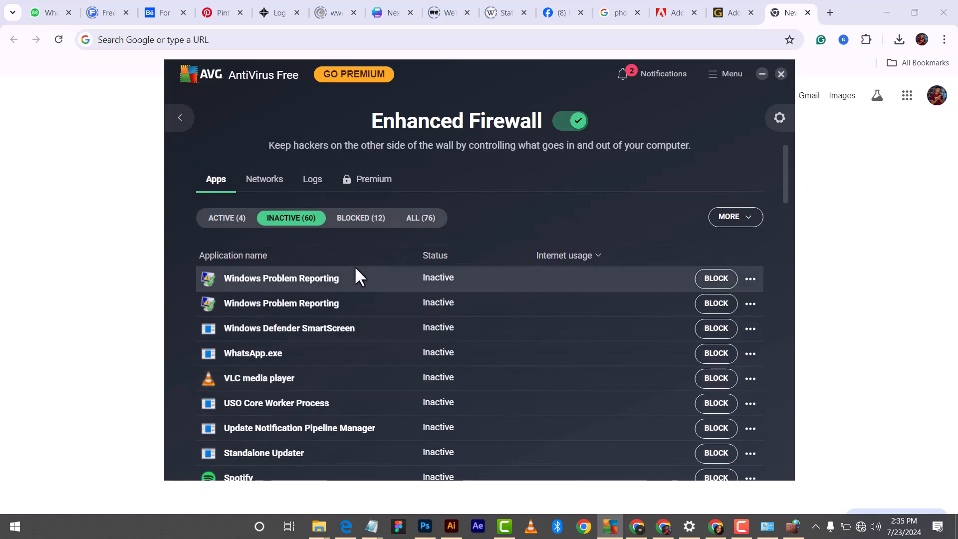
scroll(355, 267, "down", 10)
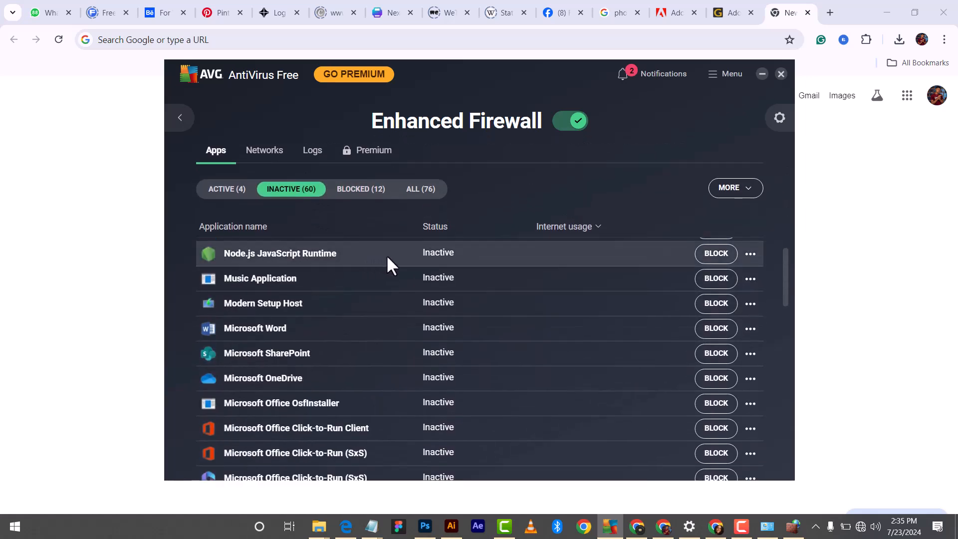